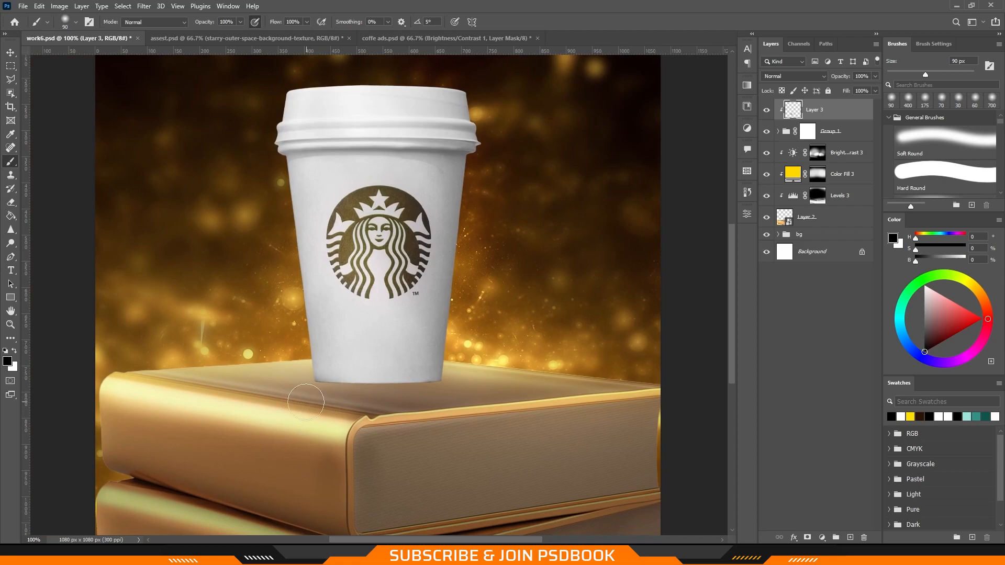
Paint soft black shading along the cup's base on Layer 3 with a brush enlarged to 125 px
key(bracketright)
key(bracketright)
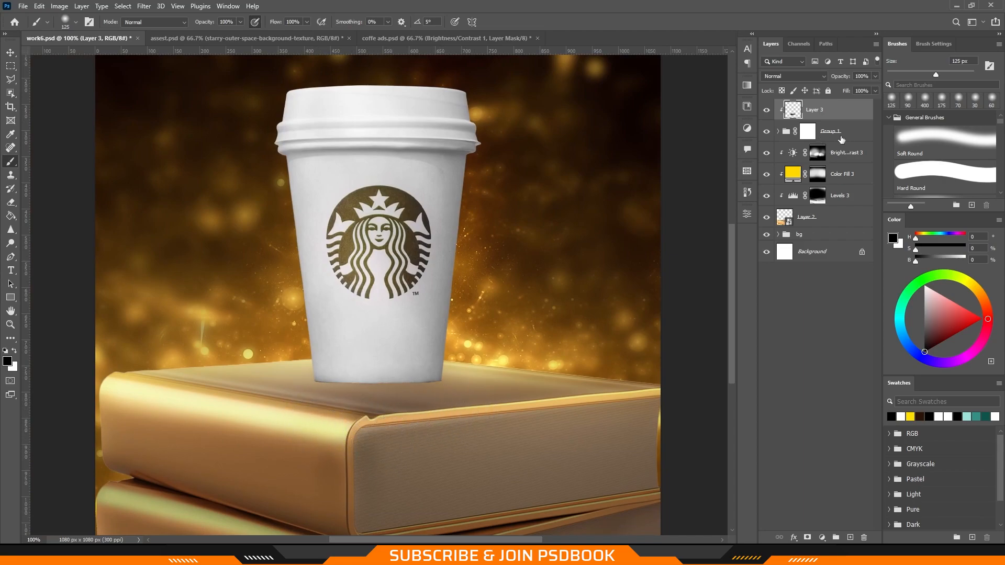
Add a new layer beneath the cup group and dab a single soft black spot with a 300 px brush
click(842, 155)
click(850, 538)
key(bracketright)
key(bracketright)
key(bracketright)
key(bracketright)
click(385, 259)
Flatten the black spot into a thin, wide shadow with Free Transform and position it under the cup's base
key(ctrl+t)
mouse_move(382, 134)
mouse_down()
mouse_move(379, 371)
mouse_move(422, 385)
mouse_move(502, 374)
mouse_move(521, 381)
mouse_move(485, 388)
mouse_move(505, 393)
mouse_move(468, 381)
mouse_move(514, 381)
mouse_move(477, 383)
mouse_up()
key(Up)
key(Up)
key(Up)
key(Up)
key(Up)
key(Return)
Duplicate the shadow layer and scale the copy to about 89% width and 58% height beneath the cup
key(ctrl+j)
key(ctrl+t)
drag(377, 372, 377, 379)
key(shift+Up)
key(Down)
key(Down)
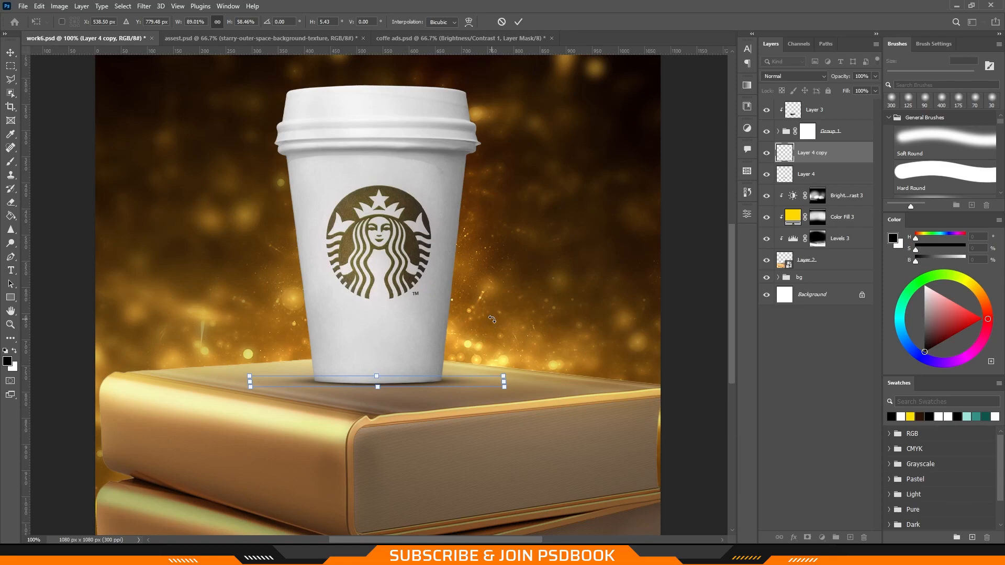
key(Return)
Save the document
key(ctrl+minus)
key(ctrl+s)
key(ctrl+minus)
key(ctrl+plus)
key(ctrl+plus)
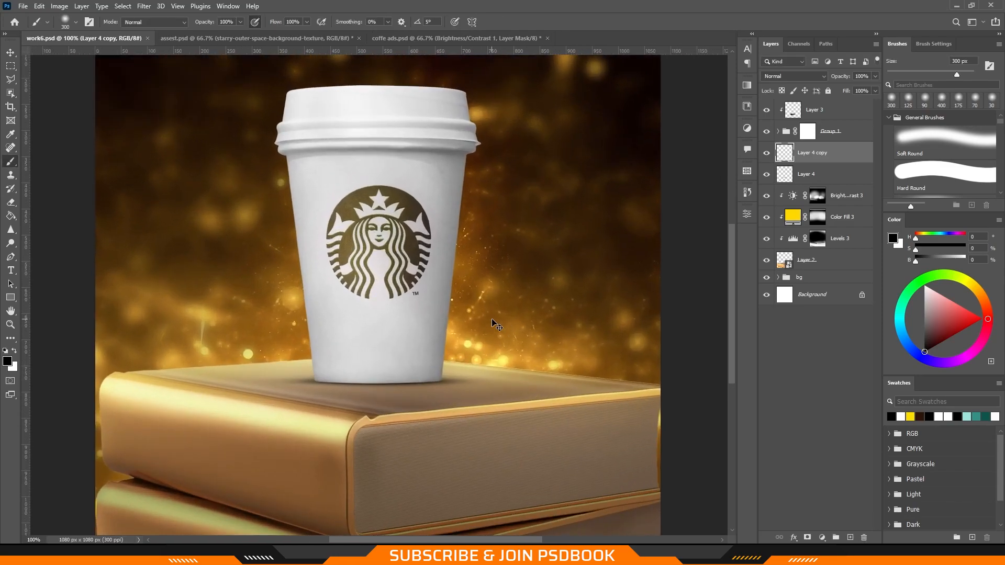
Add a Levels adjustment above Layer 3, clipped to the cup, with midtones 0.86 and output white 174, and invert its mask
key(alt+bracketright)
key(alt+bracketright)
click(821, 537)
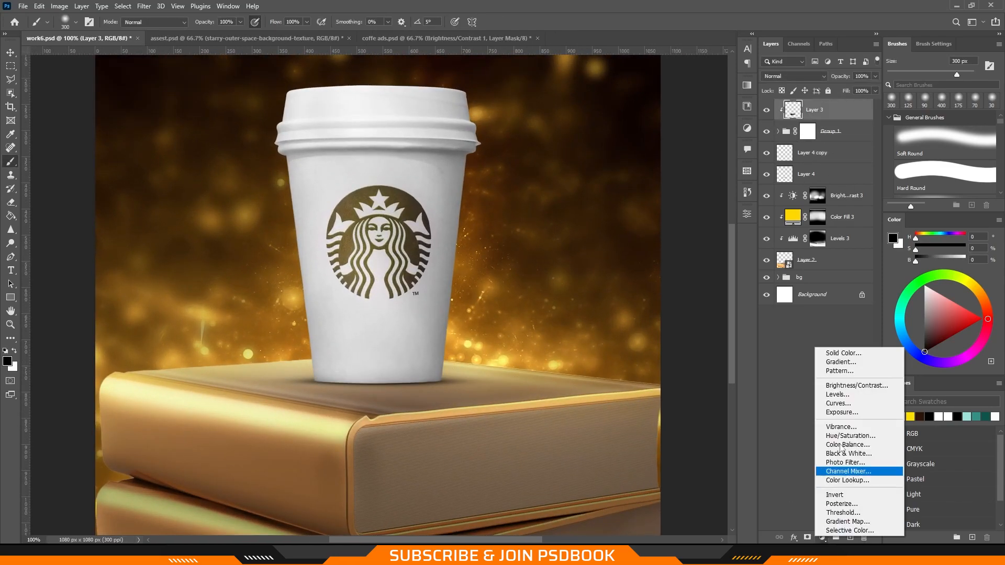
click(837, 394)
drag(722, 350, 691, 349)
drag(657, 319, 681, 350)
click(657, 384)
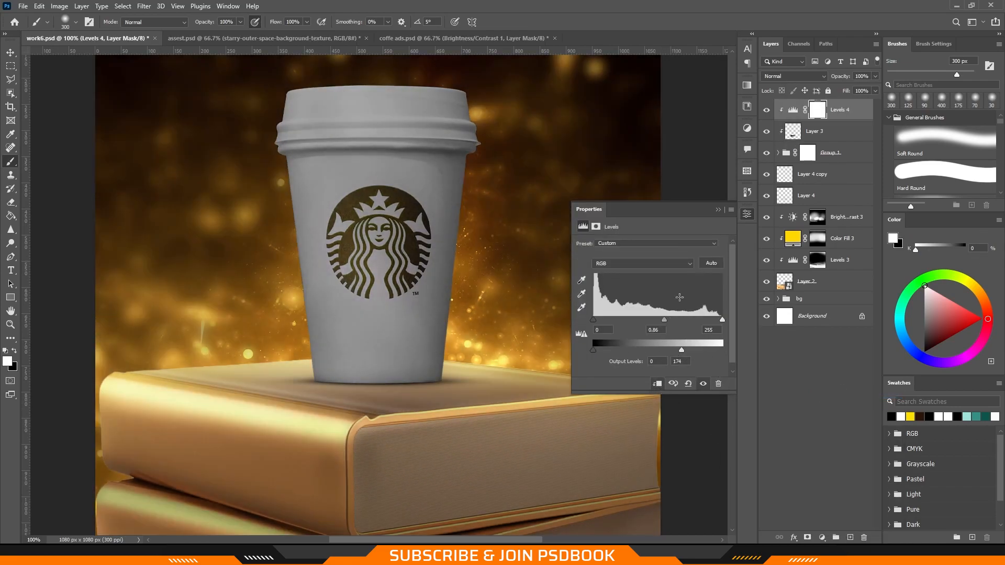
click(718, 210)
key(ctrl+i)
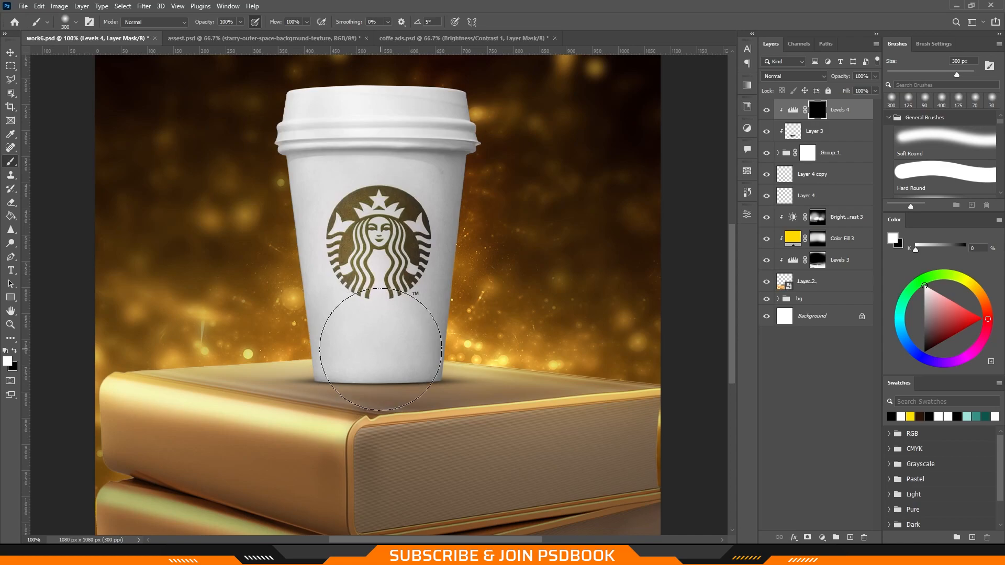
key(x)
key(x)
drag(316, 376, 354, 375)
key(ctrl+z)
mouse_move(448, 368)
mouse_down()
mouse_move(305, 373)
mouse_move(445, 373)
mouse_up()
key(ctrl+z)
Paint a dark band around the cup's lower edge on the Levels mask in white with a 15 px brush
key(x)
ctrl+click(330, 357)
ctrl+click(331, 357)
mouse_move(658, 433)
mouse_down()
mouse_move(276, 439)
mouse_move(300, 431)
mouse_move(282, 426)
mouse_move(479, 426)
mouse_up()
mouse_move(335, 400)
mouse_down()
mouse_move(280, 397)
mouse_move(383, 402)
mouse_up()
key(x)
key(ctrl+z)
drag(283, 401, 384, 412)
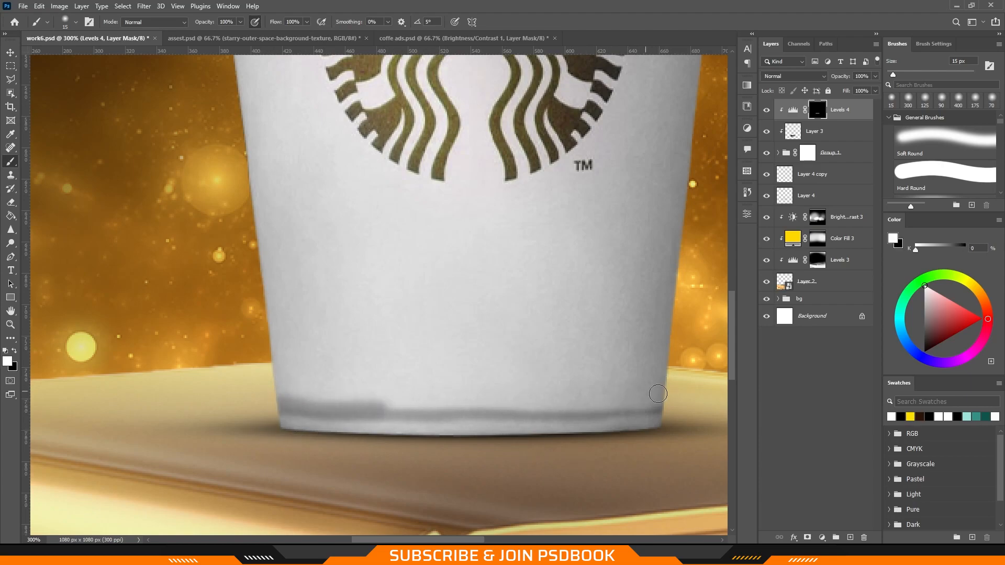
drag(658, 396, 572, 413)
Thin out the dark band at the cup's base by painting black on the Levels mask
key(x)
drag(377, 403, 322, 395)
drag(286, 421, 314, 425)
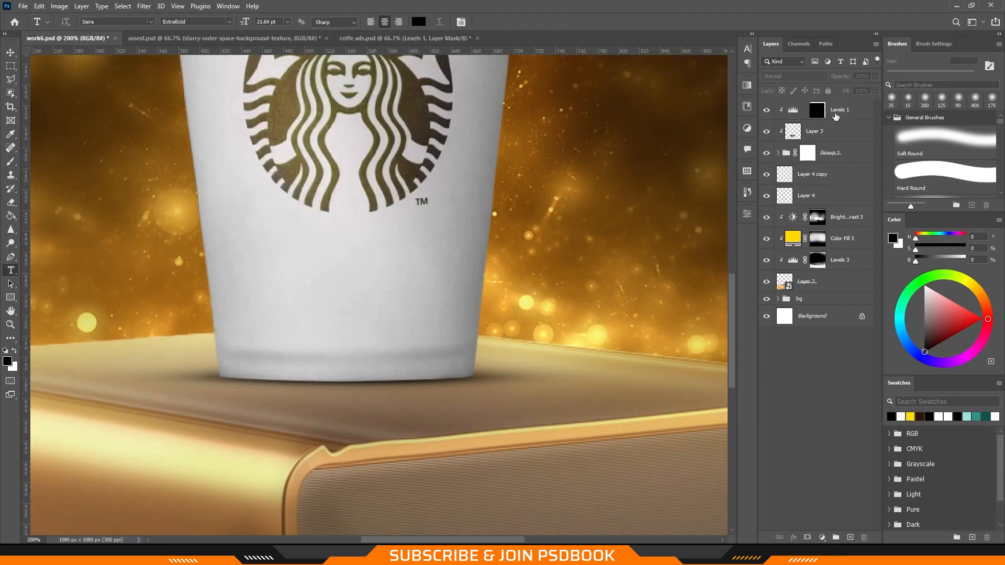
Duplicate the Levels 1 adjustment layer and clip the copy to the cup layers below
click(836, 116)
key(ctrl+j)
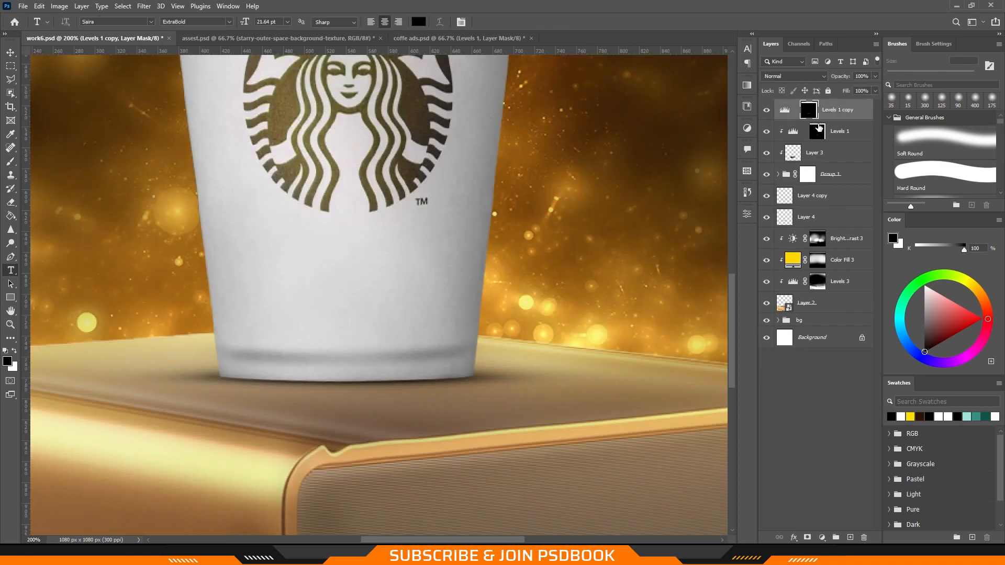
key(ctrl+minus)
key(ctrl+minus)
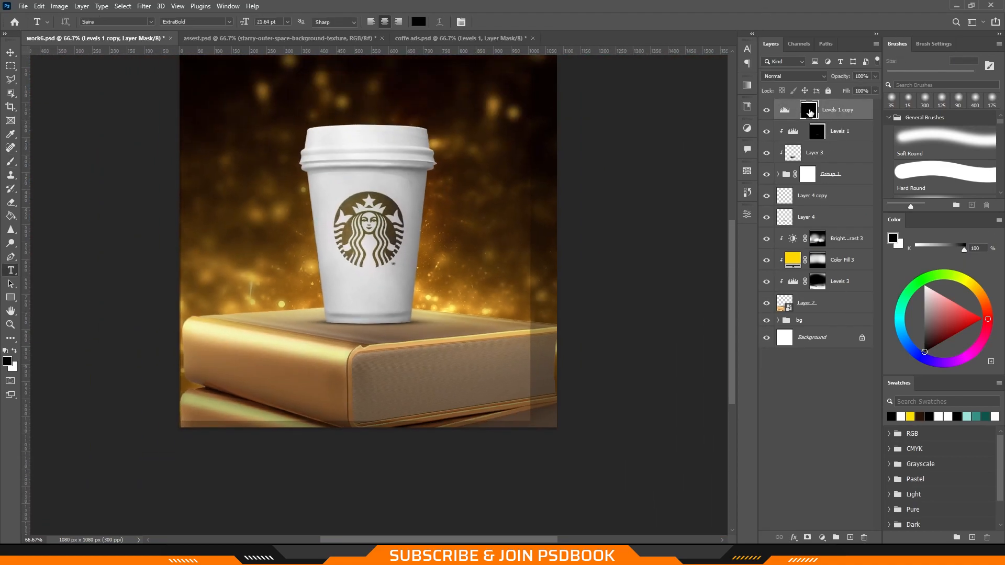
key(ctrl+minus)
key(b)
key(shift+0)
click(844, 129)
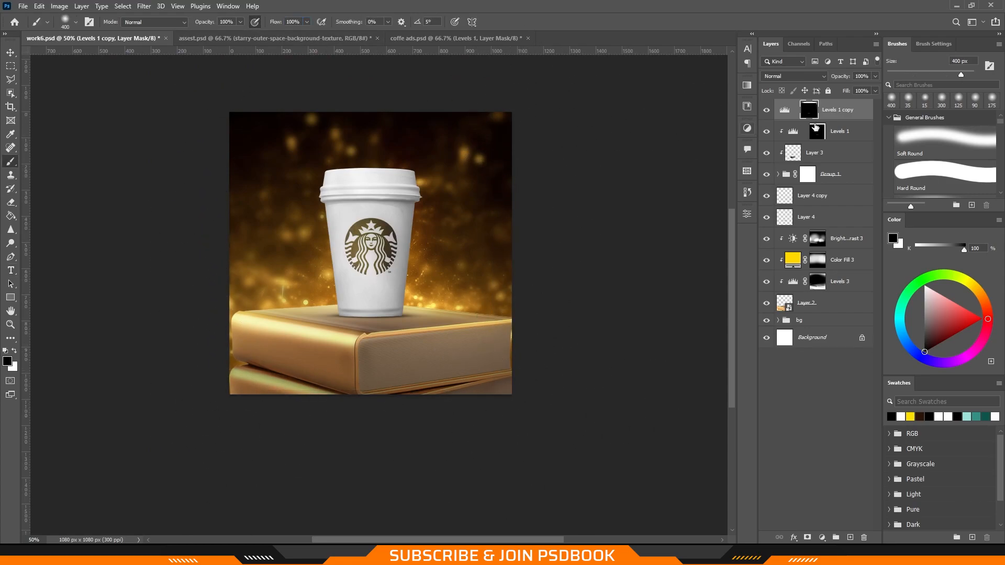
click(847, 117)
key(ctrl+plus)
key(ctrl+plus)
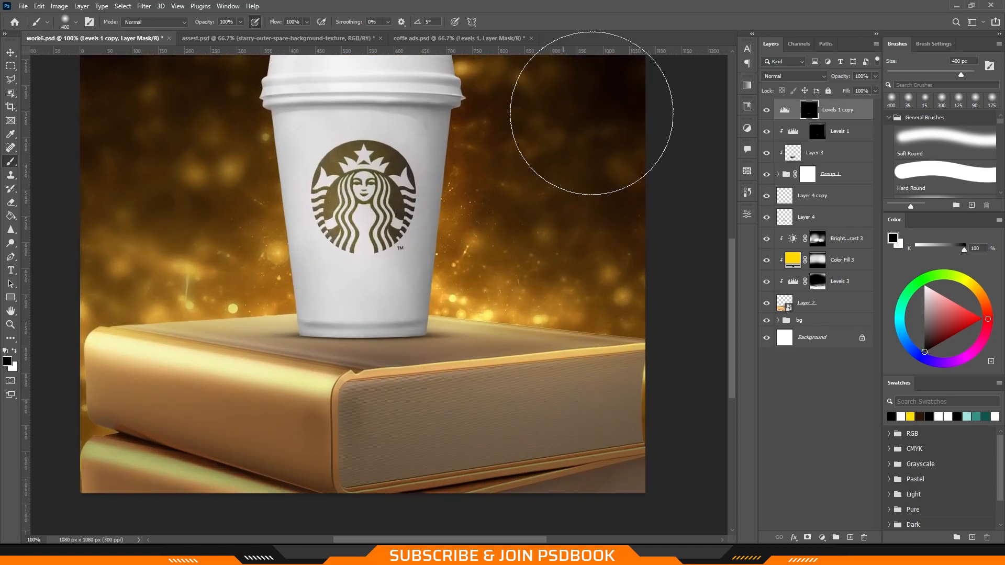
drag(524, 209, 536, 276)
click(11, 52)
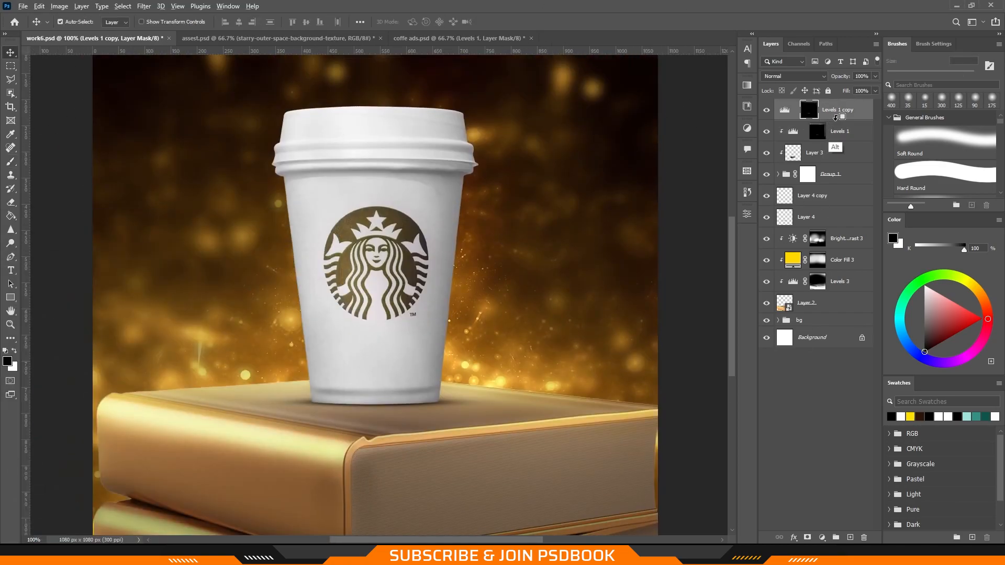
alt+click(838, 121)
Add another Levels adjustment on top with midtones 0.76 and output white 198, and invert its mask for painting in white
click(821, 537)
click(838, 394)
drag(723, 350, 692, 347)
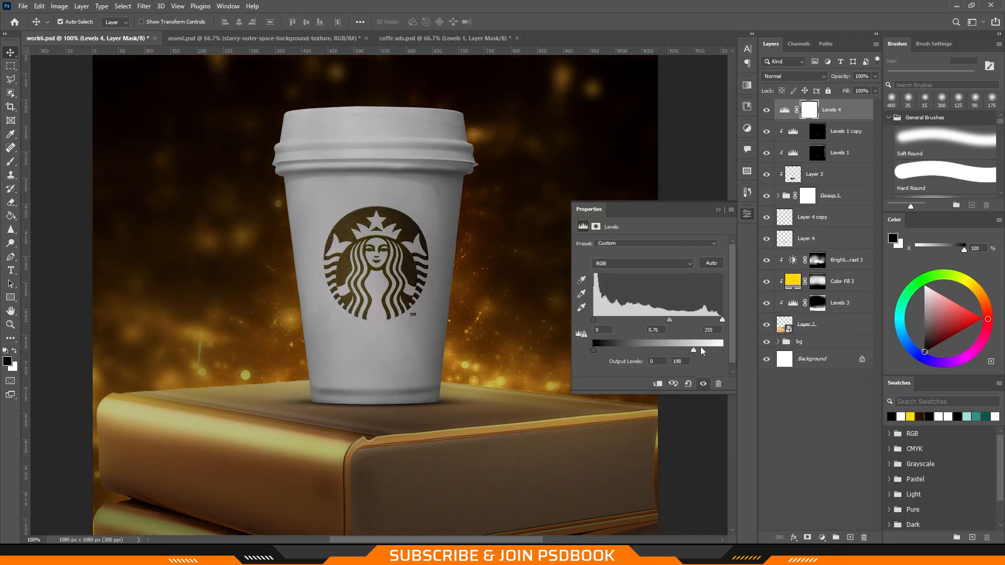
click(747, 214)
key(ctrl+i)
key(b)
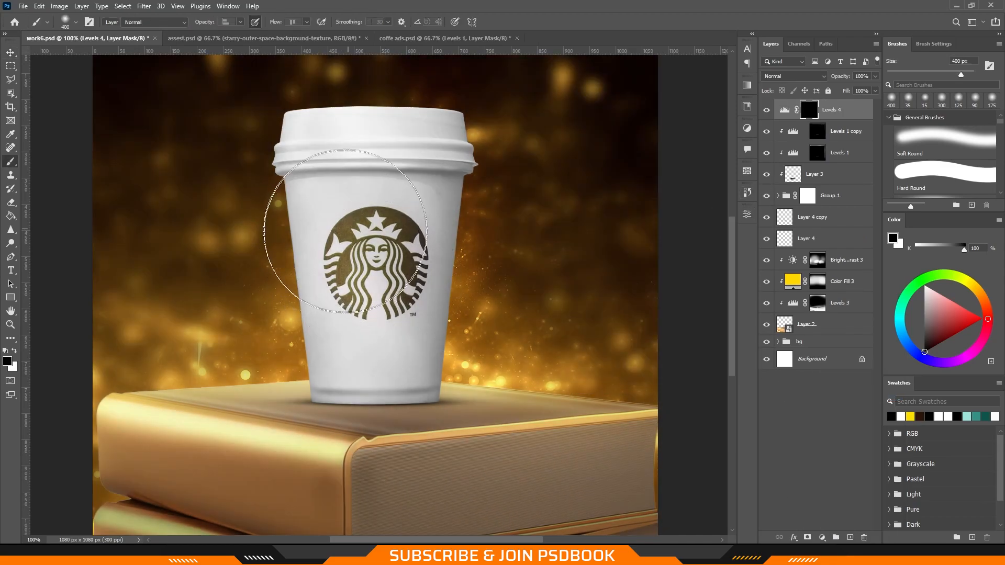
key(x)
click(312, 197)
shift+click(323, 421)
key(ctrl+z)
click(307, 187)
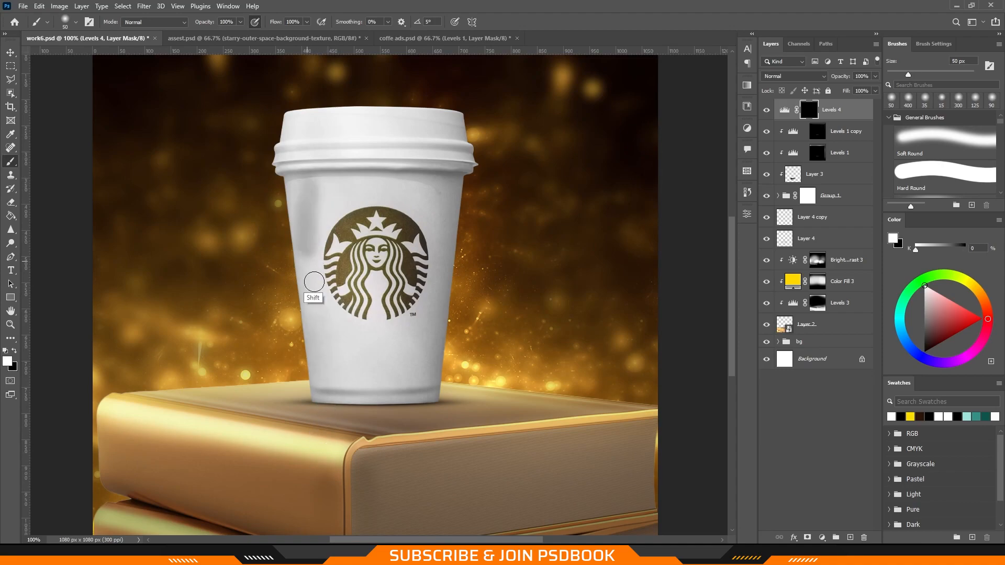
shift+click(316, 408)
key(ctrl+z)
Paint straight vertical shading strokes down both sides of the cup on the Levels 4 mask with a 50 px brush
click(308, 187)
shift+click(336, 401)
click(444, 218)
shift+click(429, 413)
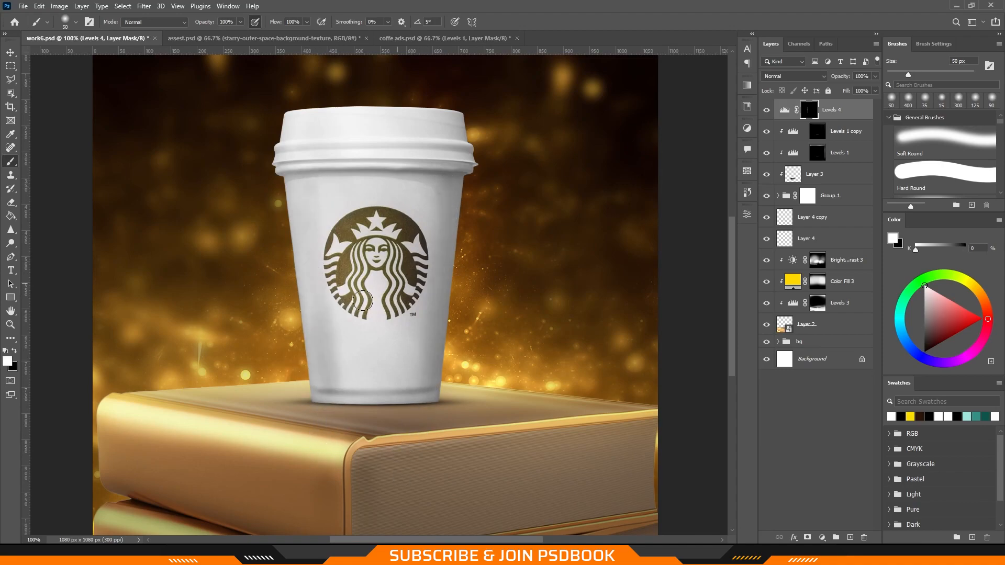
Darken the cup body just beneath the lid by painting on the Levels 4 mask
key(x)
key(x)
mouse_move(348, 170)
mouse_down()
mouse_move(457, 171)
mouse_move(338, 158)
mouse_up()
key(x)
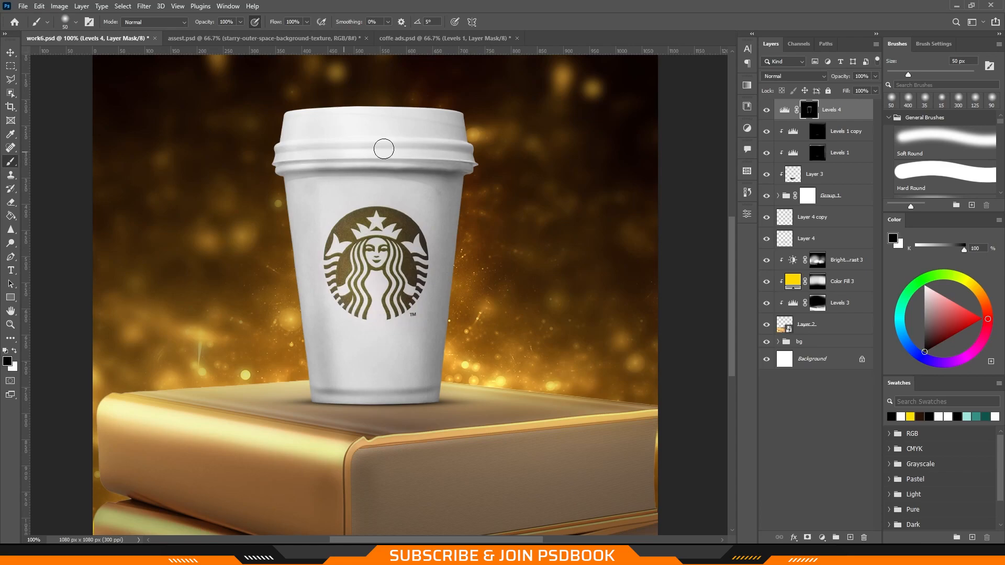
Shade the lid's rim and upper part on the Levels 4 mask using 20 px and 15 px brushes
key(x)
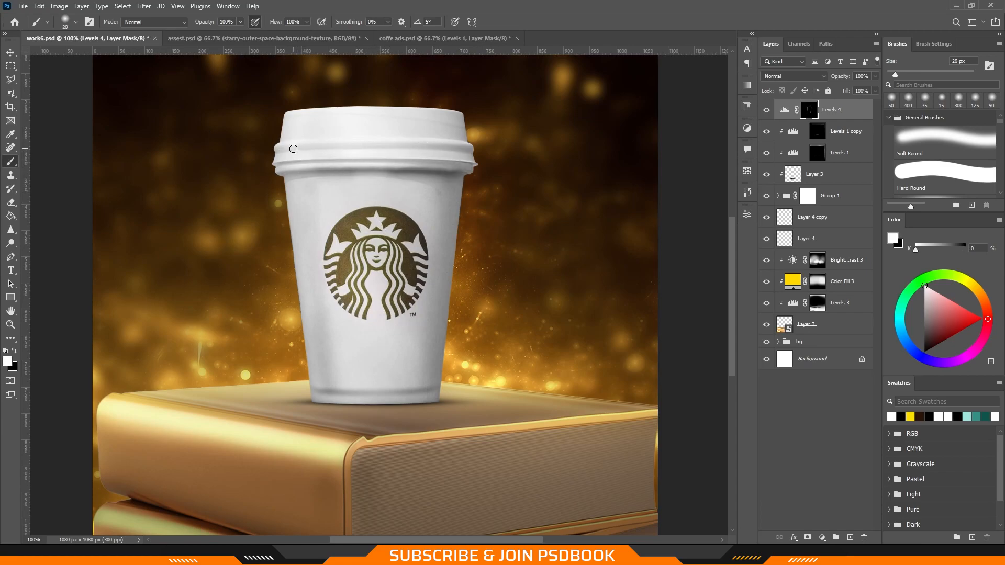
drag(296, 152, 473, 146)
key(x)
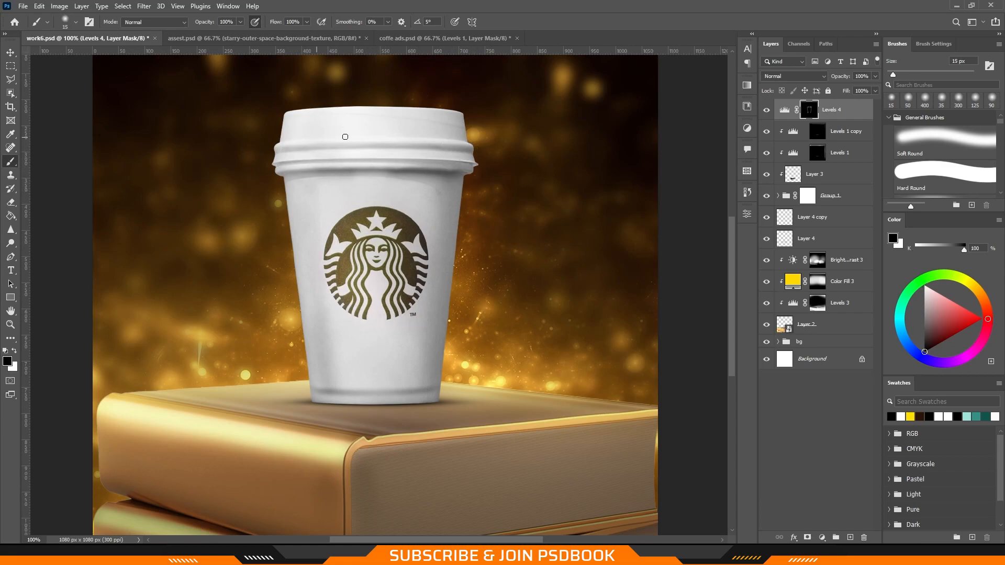
key(x)
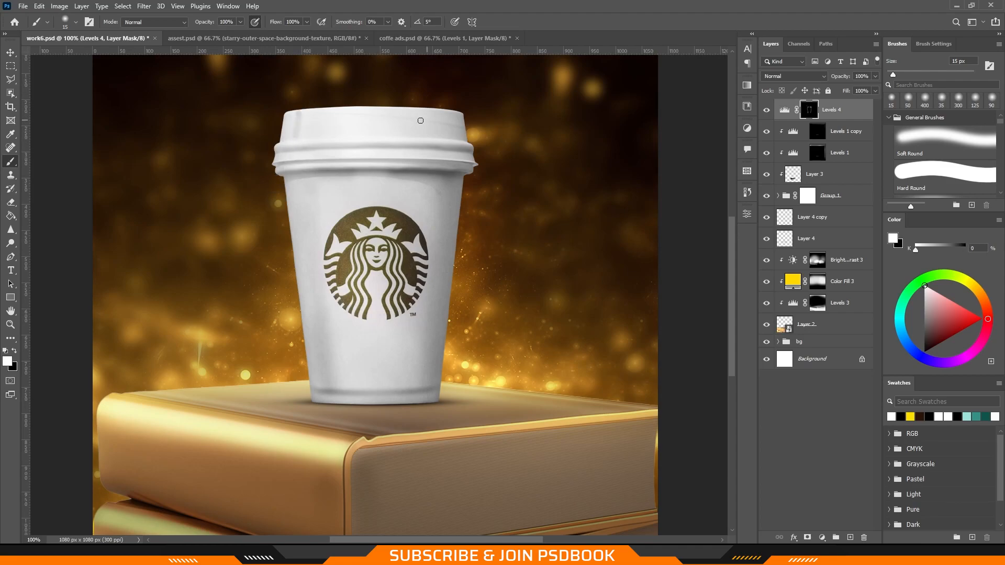
key(x)
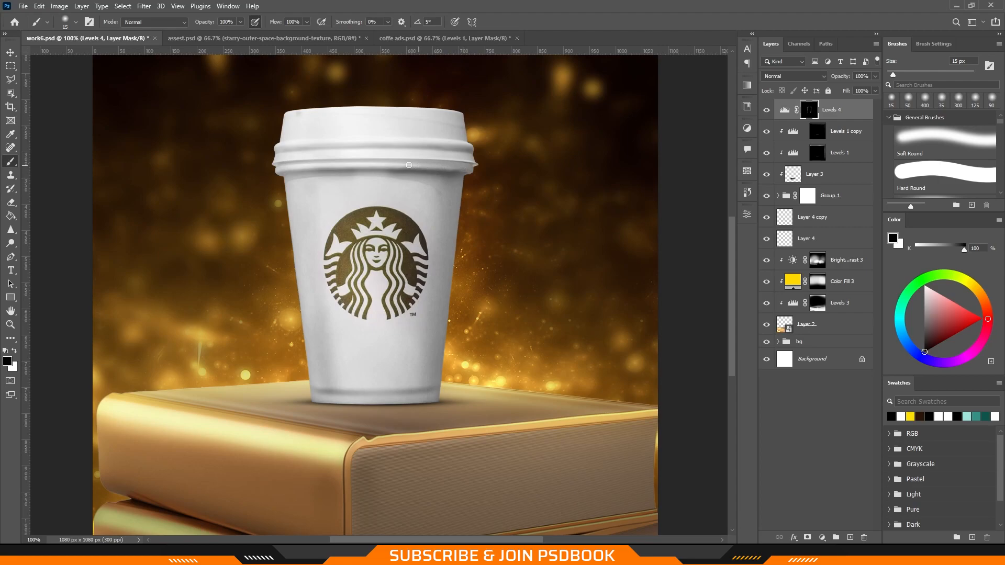
Refine the shading along the cup's right and left sides on the Levels 4 mask with a 35 px brush
key(x)
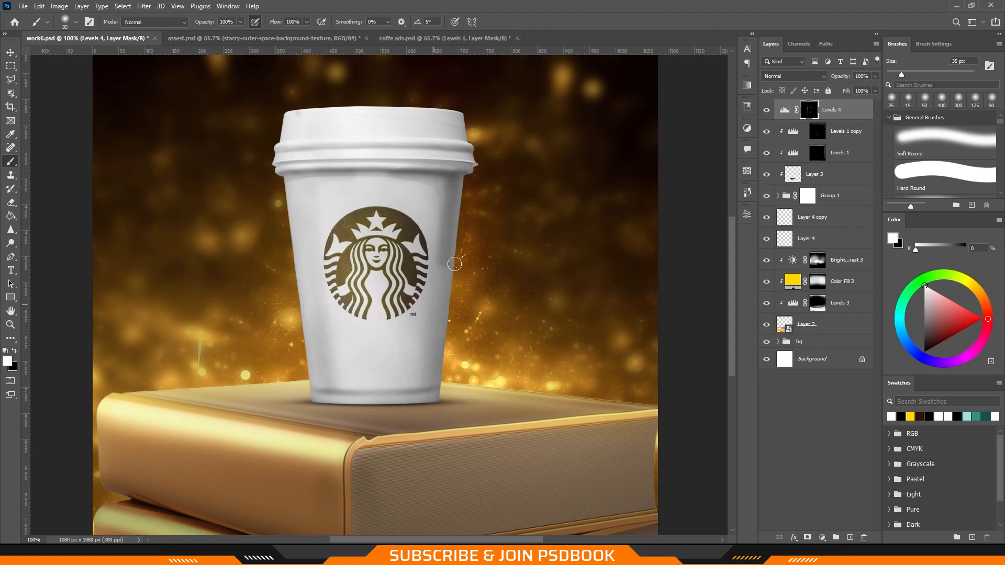
key(x)
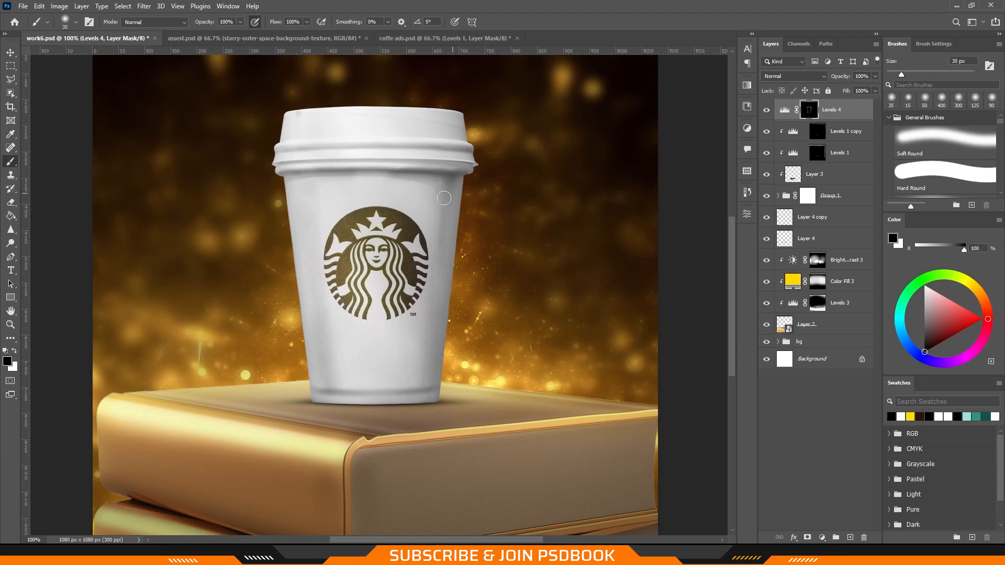
key(x)
mouse_move(299, 183)
mouse_down()
mouse_move(308, 269)
mouse_move(318, 269)
mouse_up()
key(x)
drag(317, 268, 309, 215)
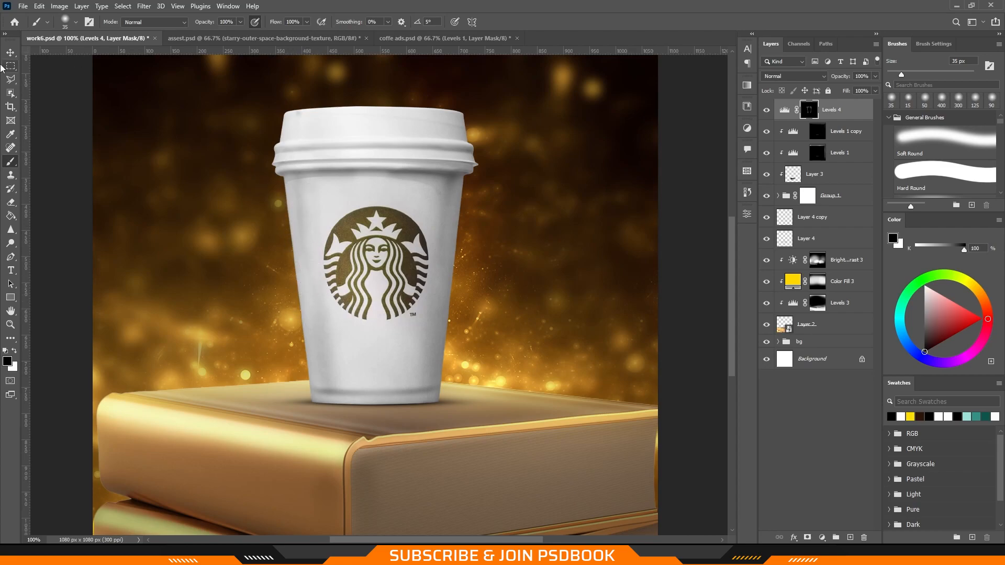
Add a clipped Brightness/Contrast adjustment above Levels 4 with brightness 68 and contrast 31, and invert its mask
click(10, 53)
click(822, 538)
click(843, 383)
drag(716, 272, 695, 273)
key(ctrl+alt+g)
click(726, 210)
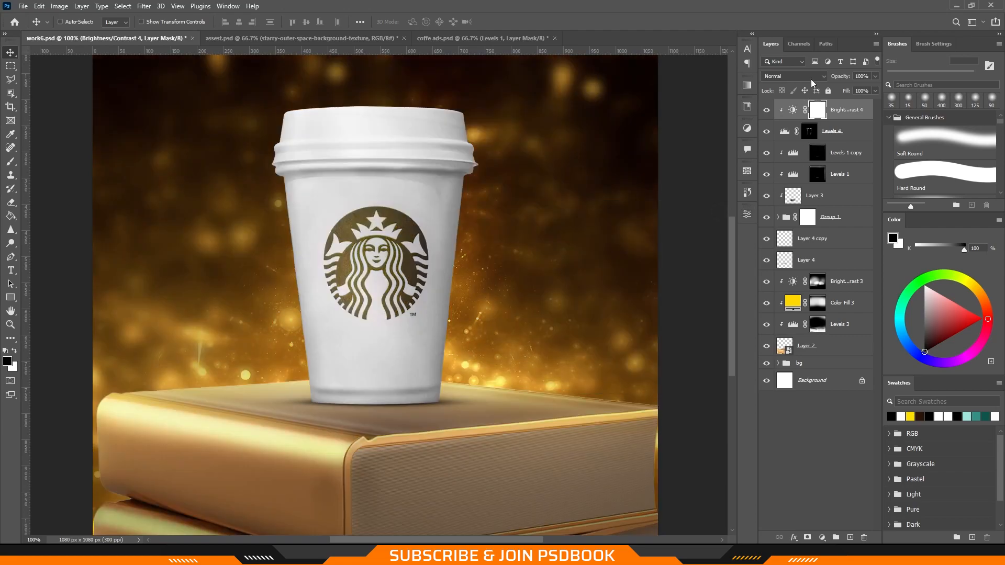
key(ctrl+i)
Paint a vertical white highlight down the cup's centre on the Brightness/Contrast mask with a 60 px brush
key(b)
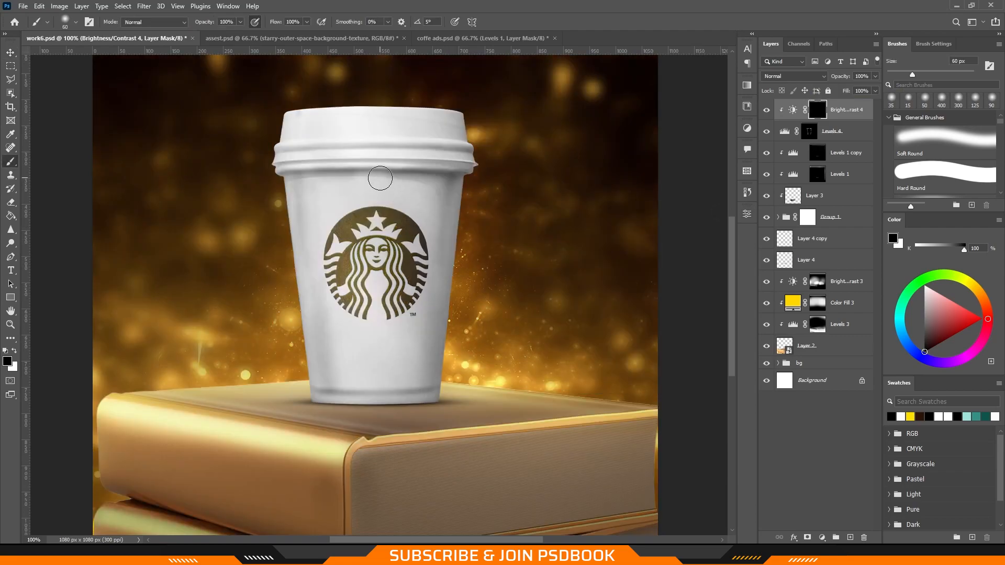
key(x)
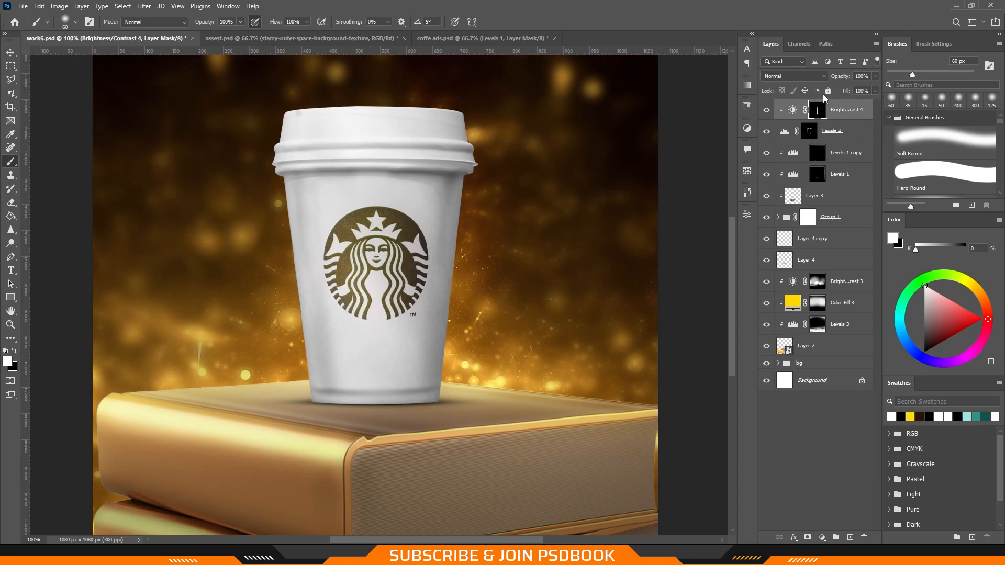
Clip Levels 4 to the cup layers and add more highlight strokes on the Brightness/Contrast mask with a 30 px brush
click(792, 109)
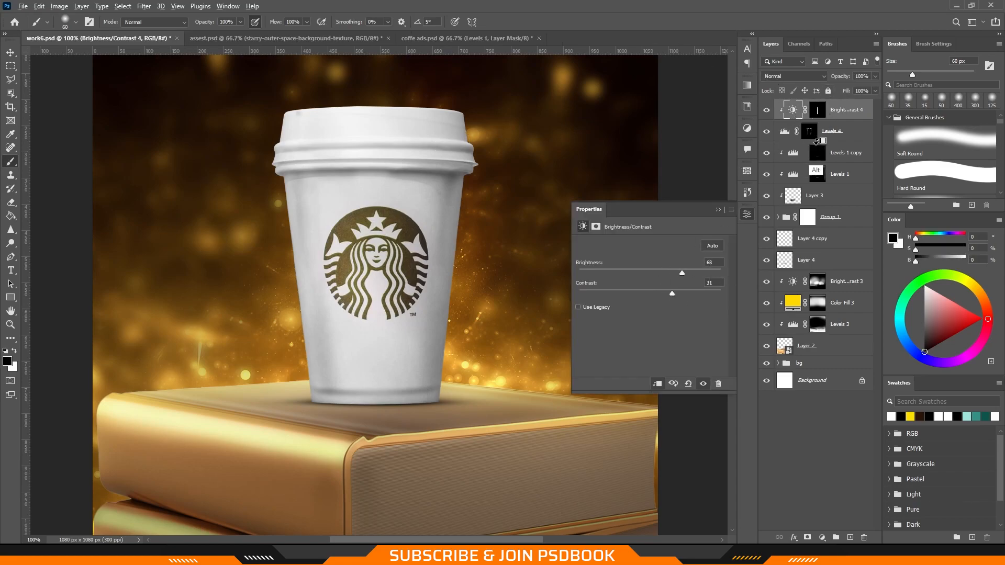
alt+click(816, 142)
click(814, 114)
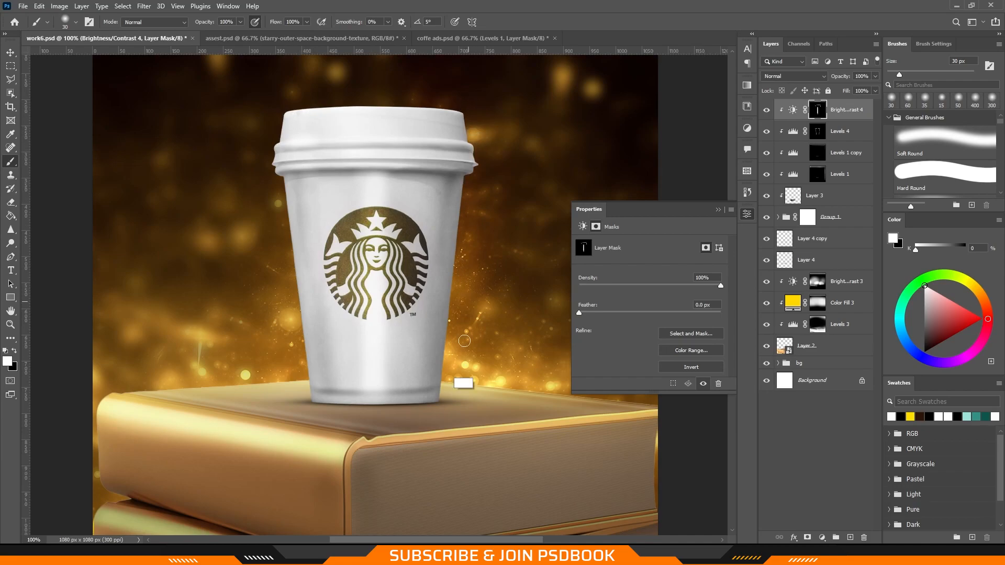
click(718, 209)
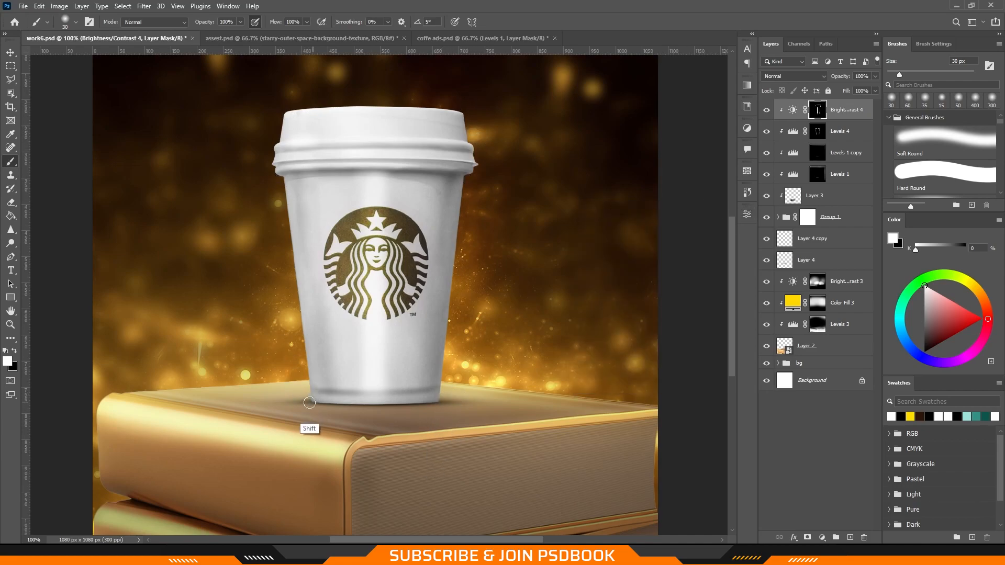
Add a new layer above Layer 4 copy and dab a soft white glow behind the cup with a 400 px brush
click(840, 239)
click(851, 538)
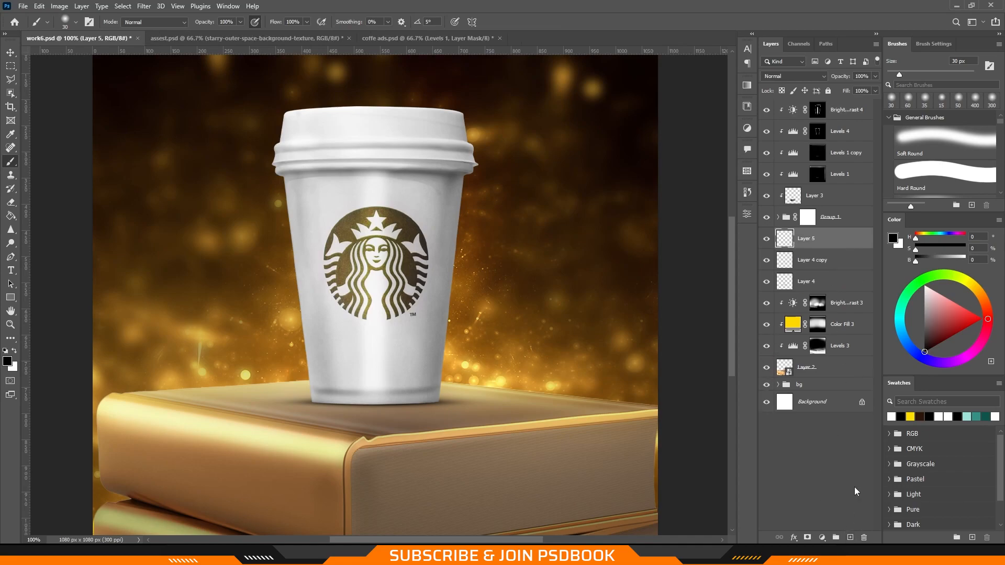
key(bracketright)
key(bracketright)
key(bracketright)
key(bracketright)
key(bracketright)
key(bracketright)
key(bracketright)
key(bracketright)
key(bracketright)
key(bracketright)
key(bracketright)
key(bracketright)
key(bracketright)
key(bracketright)
key(bracketright)
key(bracketright)
key(bracketright)
click(379, 275)
key(ctrl+z)
key(bracketleft)
key(bracketleft)
click(376, 269)
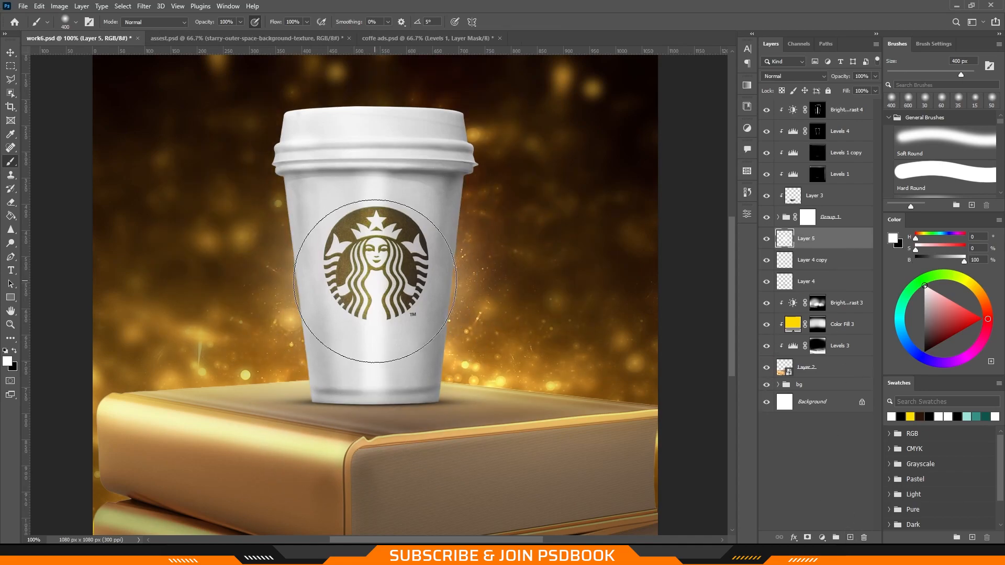
Add a yellow Solid Color fill above the cup's Brightness/Contrast 4 adjustment and clip it to the cup
key(v)
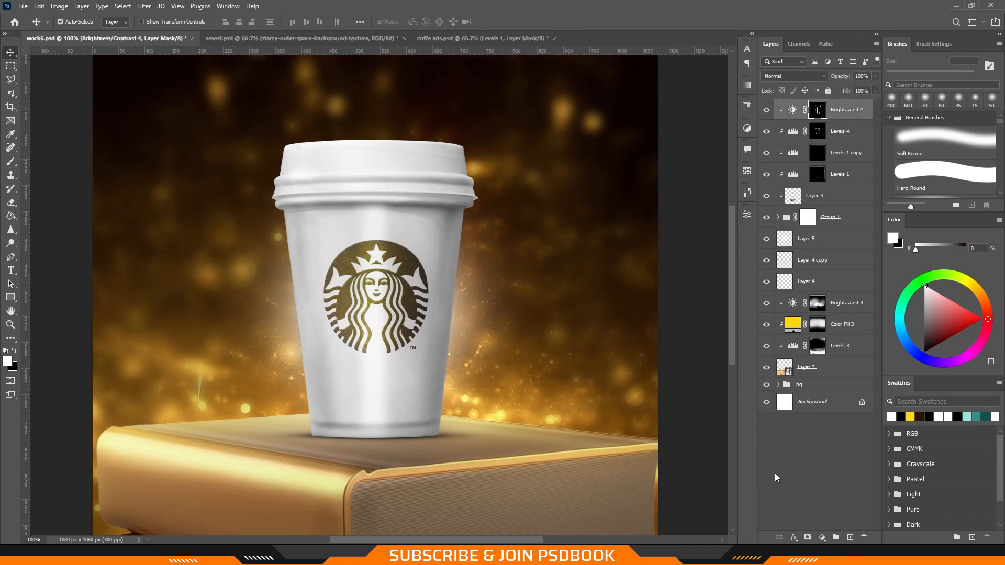
click(821, 537)
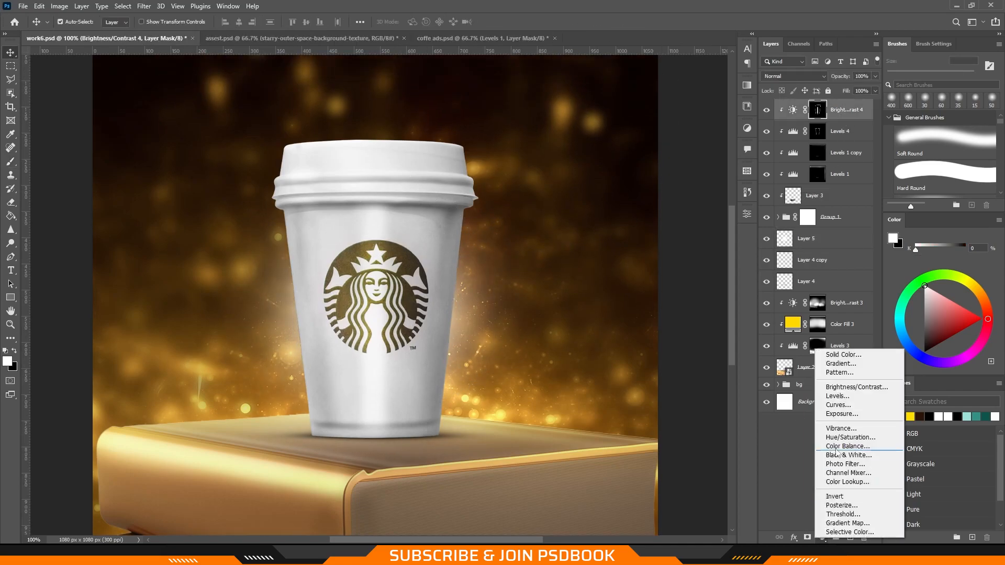
click(840, 356)
click(911, 417)
click(921, 213)
key(ctrl+alt+g)
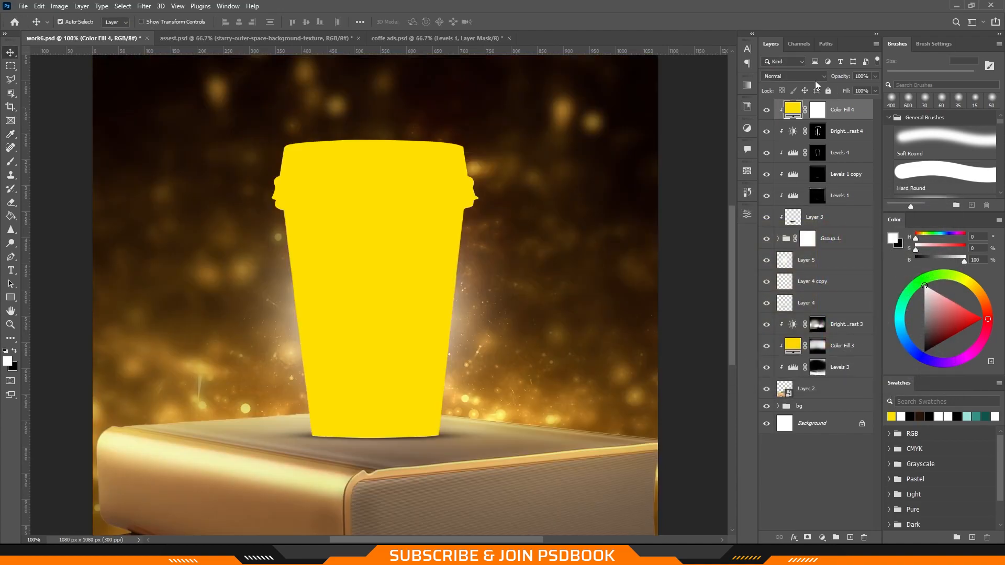
Set the Color Fill 4 layer to Overlay blending and change its fill colour to orange
click(801, 77)
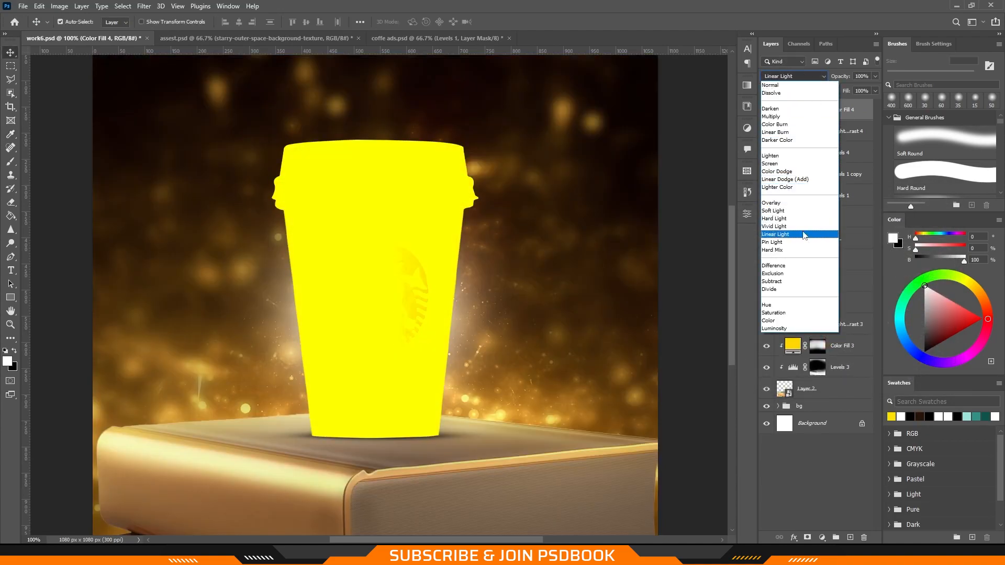
click(771, 202)
click(793, 347)
double_click(793, 109)
drag(828, 333, 829, 340)
click(904, 215)
click(820, 112)
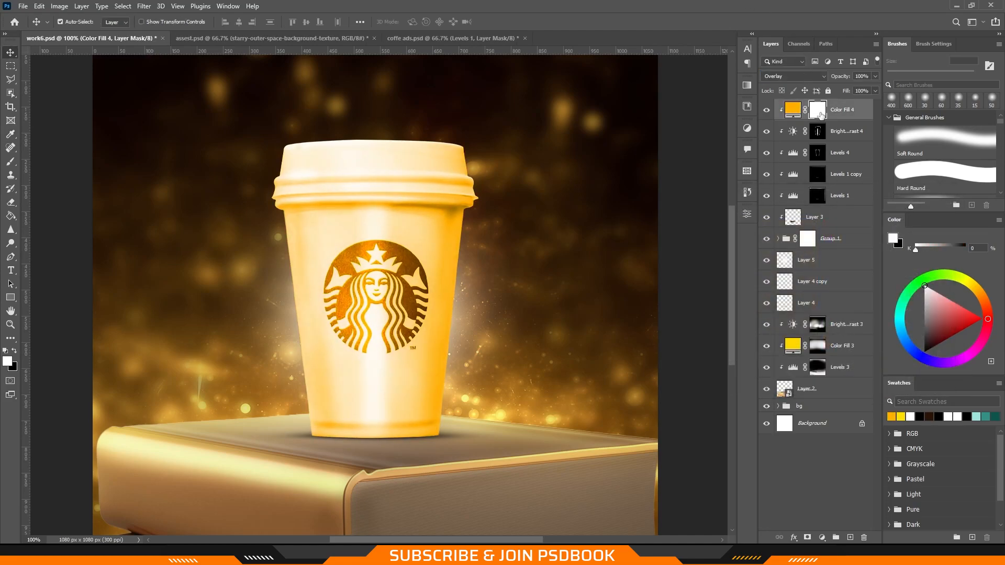
Switch Color Fill 4 to Hard Light blending and fill its mask with black
click(809, 77)
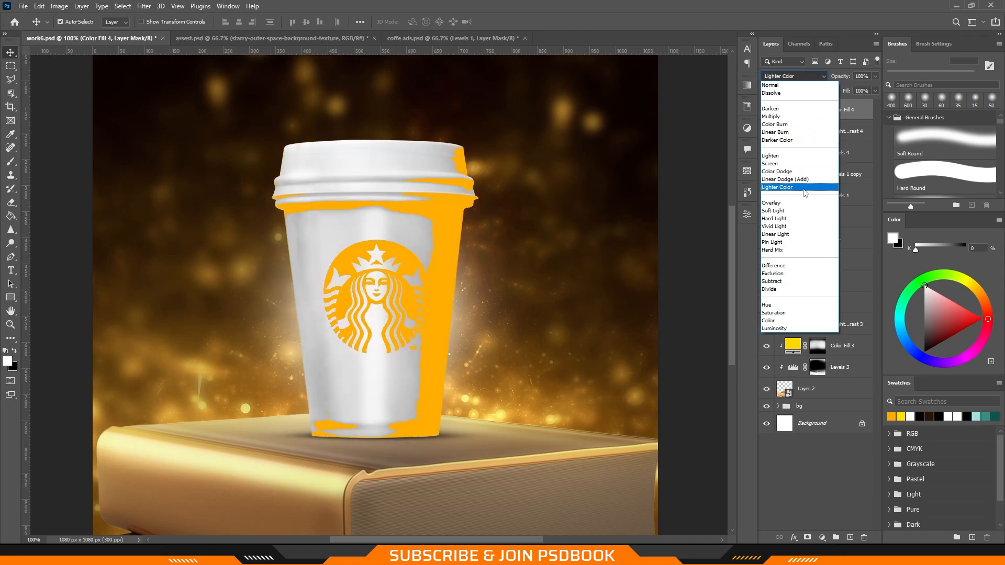
click(807, 218)
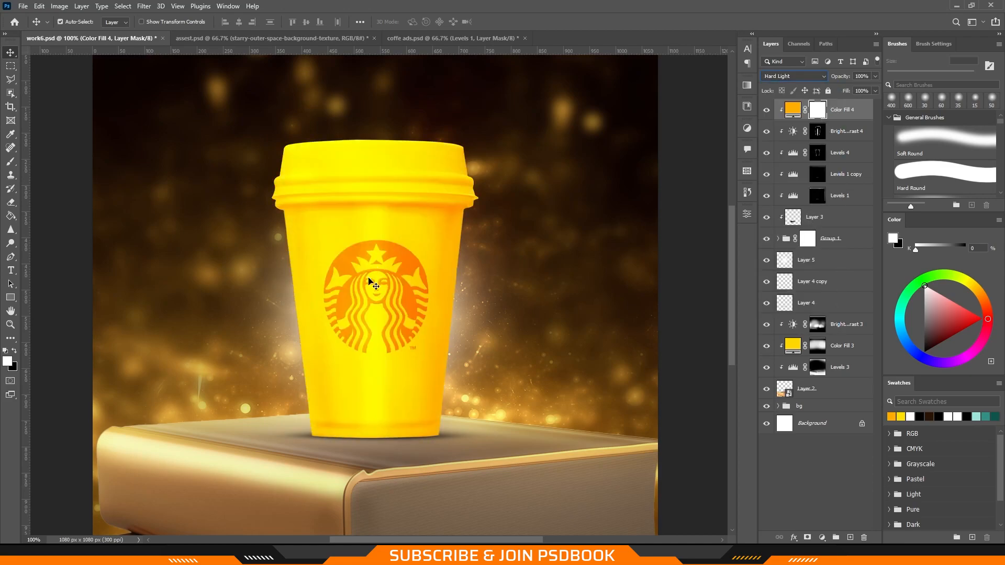
key(b)
key(x)
key(alt+BackSpace)
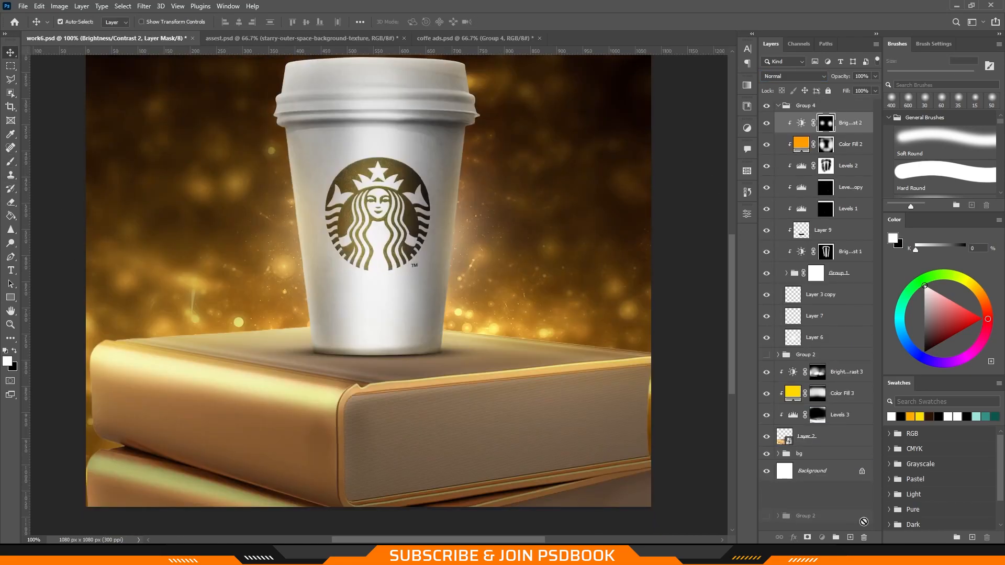
Delete the hidden Group 2 and rename Group 4 as "product"
drag(863, 518, 864, 537)
click(779, 105)
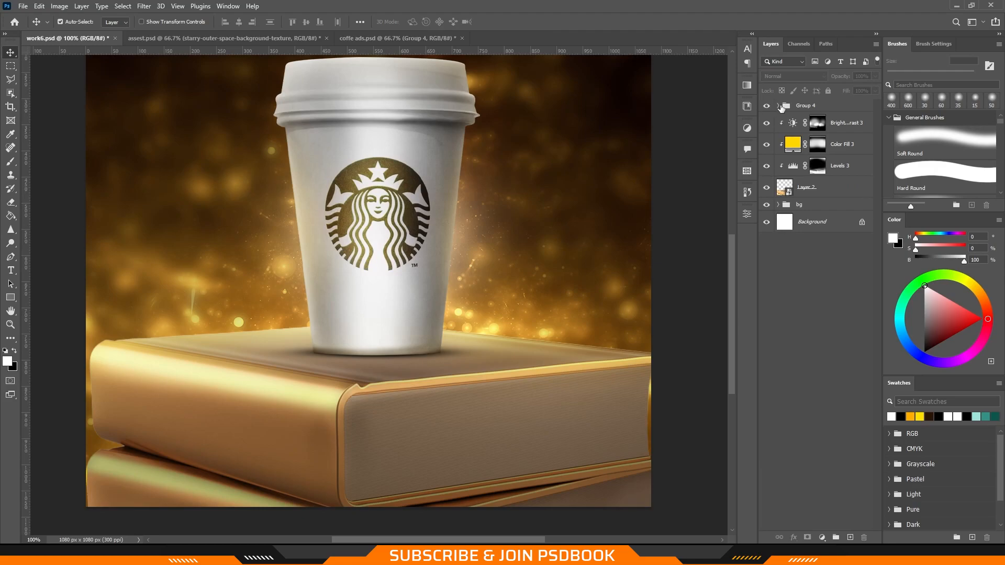
click(781, 108)
key(ctrl+minus)
click(779, 105)
click(778, 106)
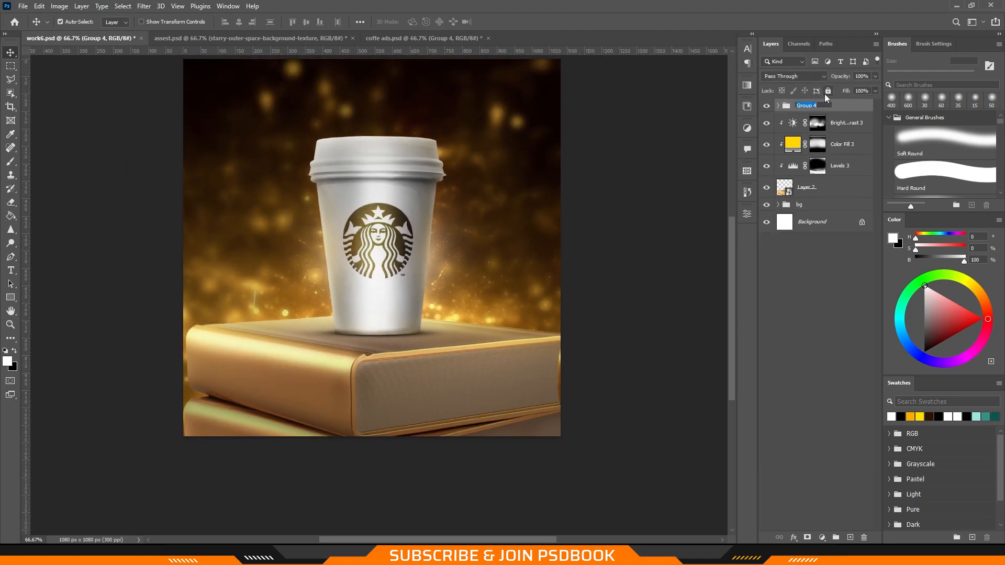
click(823, 299)
Group the book layer with its three clipped adjustments and name the group "book"
click(857, 120)
shift+click(821, 188)
key(ctrl+g)
text(book)
click(812, 170)
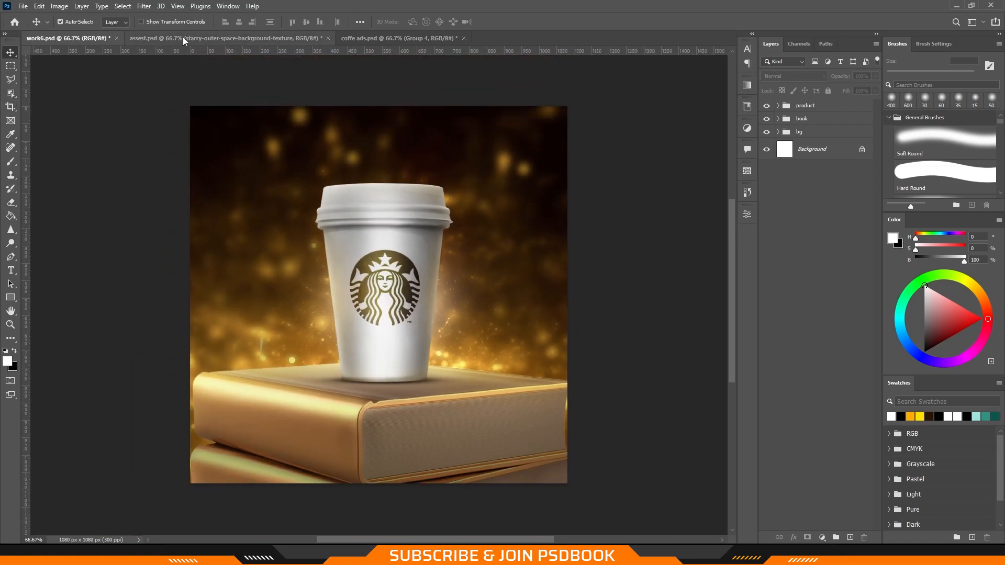
Bring the coffee bean2 layer from assest.psd into work6.psd, scale it down and rotate it upright
click(183, 41)
click(817, 153)
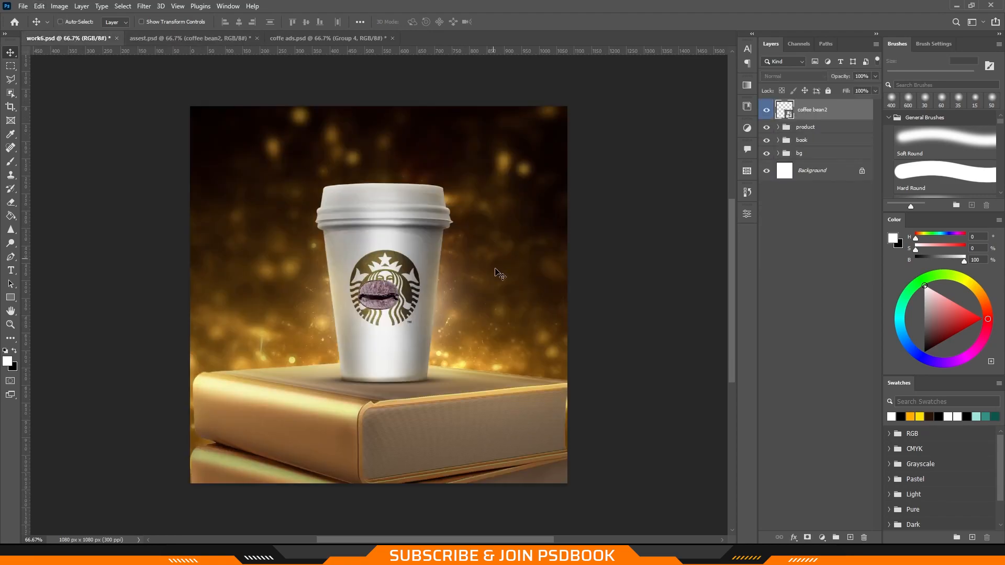
drag(496, 271, 383, 406)
drag(468, 362, 465, 367)
key(ctrl+plus)
key(ctrl+plus)
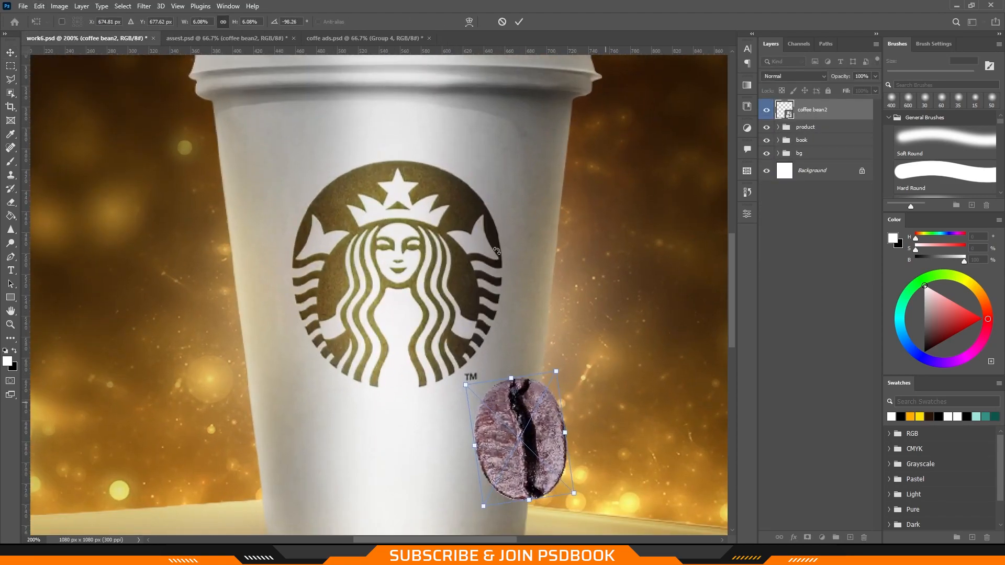
drag(357, 411, 237, 249)
key(Return)
Transform the coffee bean again and place it on the book at the cup base's right edge
key(ctrl+t)
drag(401, 216, 399, 250)
drag(400, 297, 389, 373)
key(Return)
Rasterize the coffee bean layer and defringe its edges with Matting
right_click(790, 116)
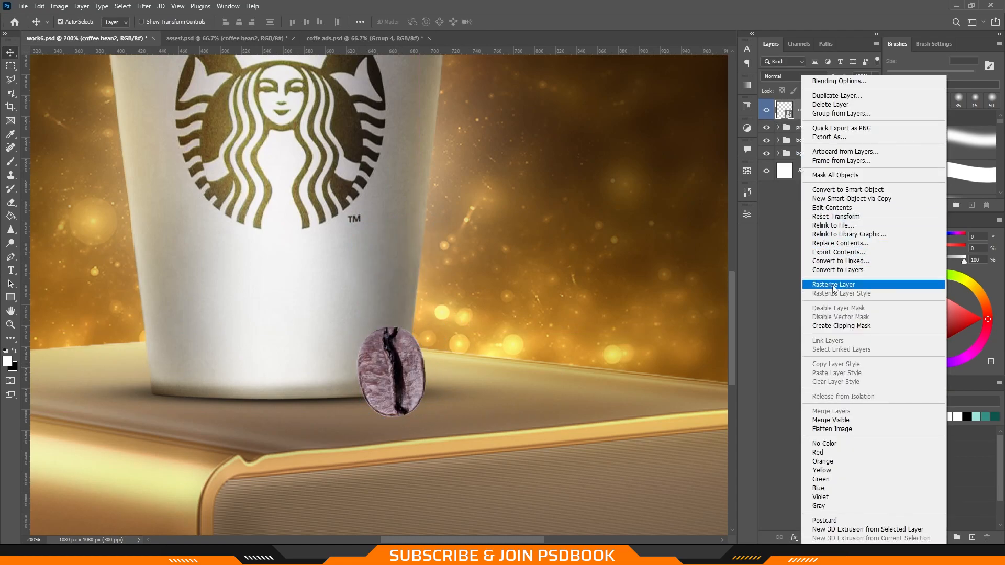
click(81, 6)
mouse_move(125, 433)
click(210, 440)
click(539, 174)
Convert the coffee bean layer to a smart object and scale the bean down slightly
right_click(820, 110)
click(890, 246)
key(ctrl+t)
drag(396, 324, 396, 338)
key(Return)
Bring the gold texture layer from assest.psd over the coffee bean and clip it to the bean
click(183, 39)
drag(286, 467, 453, 328)
alt+click(825, 127)
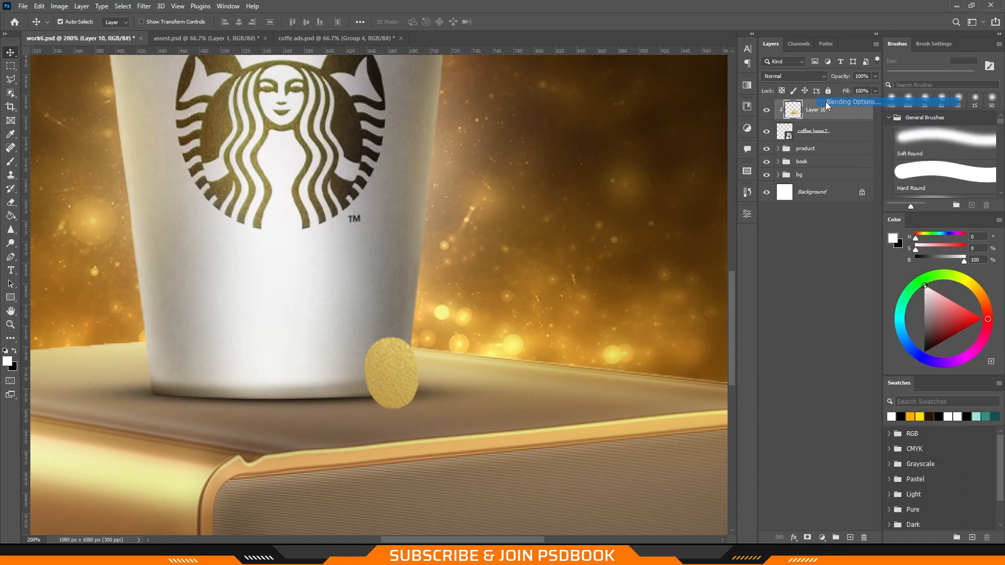
Split the gold texture's Blend If underlying-layer black slider to 0/190 so the bean's dark crease shows through
double_click(843, 110)
drag(739, 342, 809, 339)
click(940, 160)
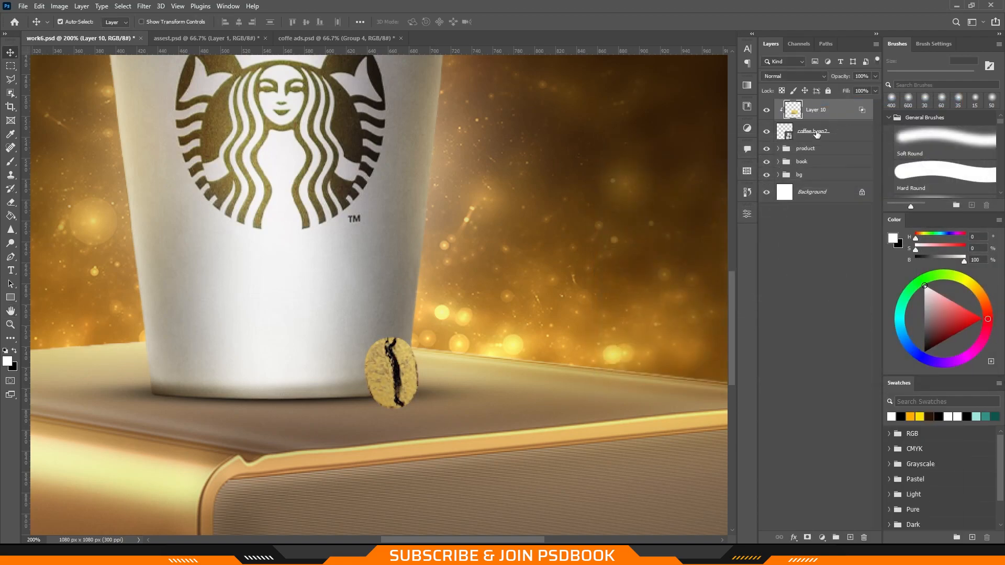
Add a new layer beneath the coffee bean and dab a soft black spot with a 90 px brush
click(816, 152)
click(850, 537)
key(b)
key(x)
key([)
key([)
key([)
key([)
key([)
key([)
key([)
key([)
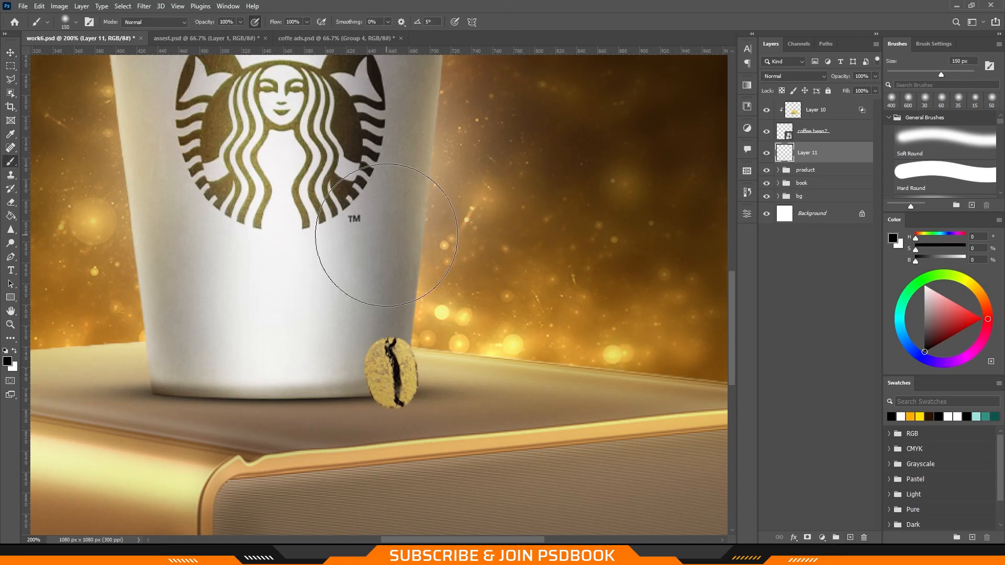
click(356, 198)
Flatten the black dab to about 73% width and 9% height and place it under the bean as a contact shadow
key(ctrl+t)
drag(356, 121, 352, 255)
drag(373, 265, 397, 408)
key(ctrl+z)
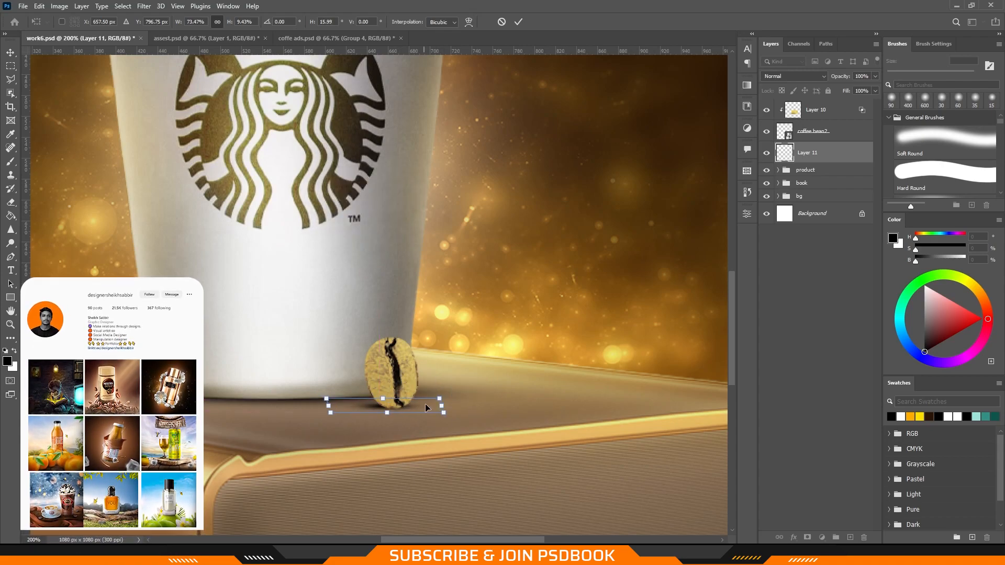
key(Return)
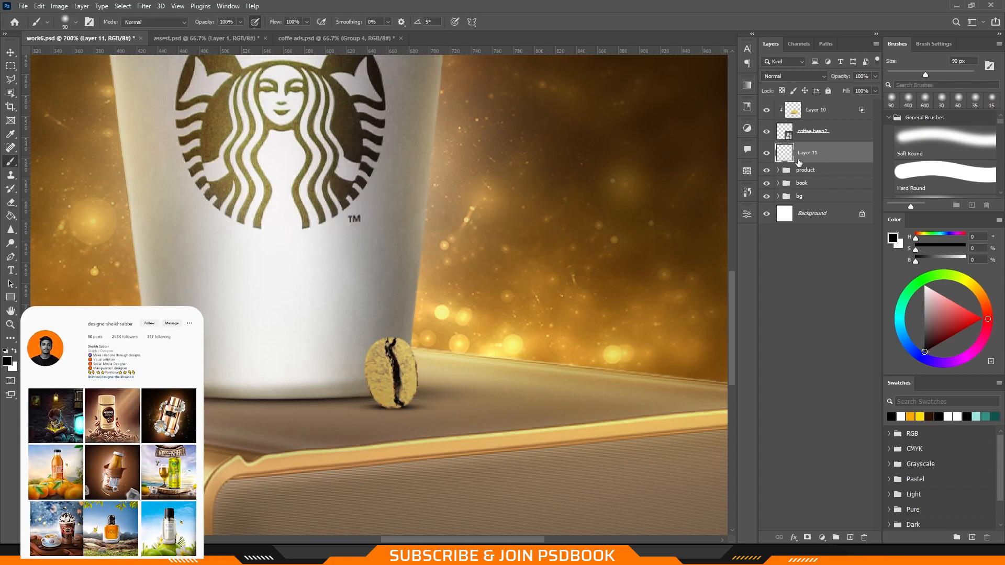
Add a new layer above the gold texture, clip it to the bean and shade the bean with a 90 px black brush
double_click(837, 110)
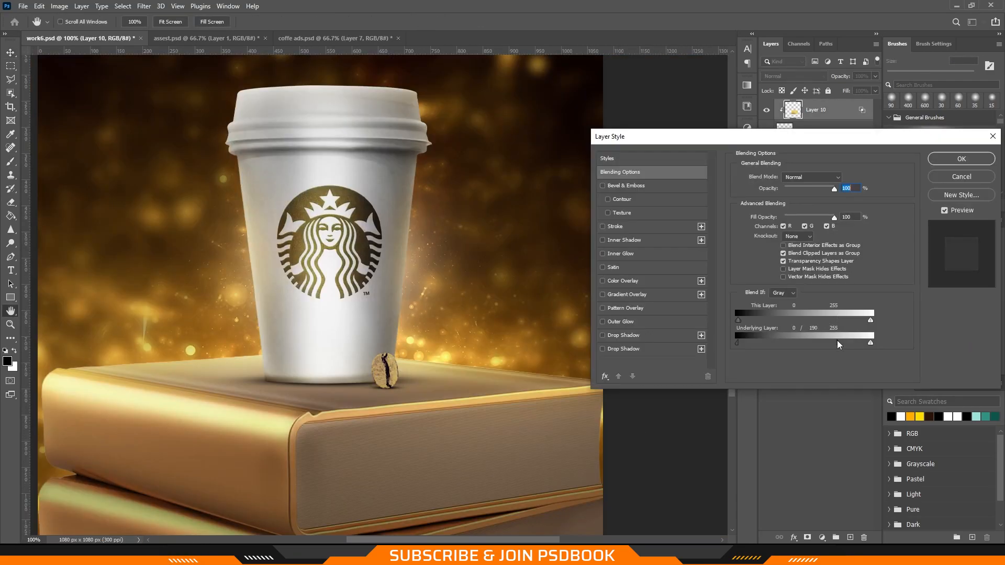
key(Return)
key(ctrl+t)
key(Return)
key(ctrl+shift+alt+n)
key(ctrl+alt+g)
key(b)
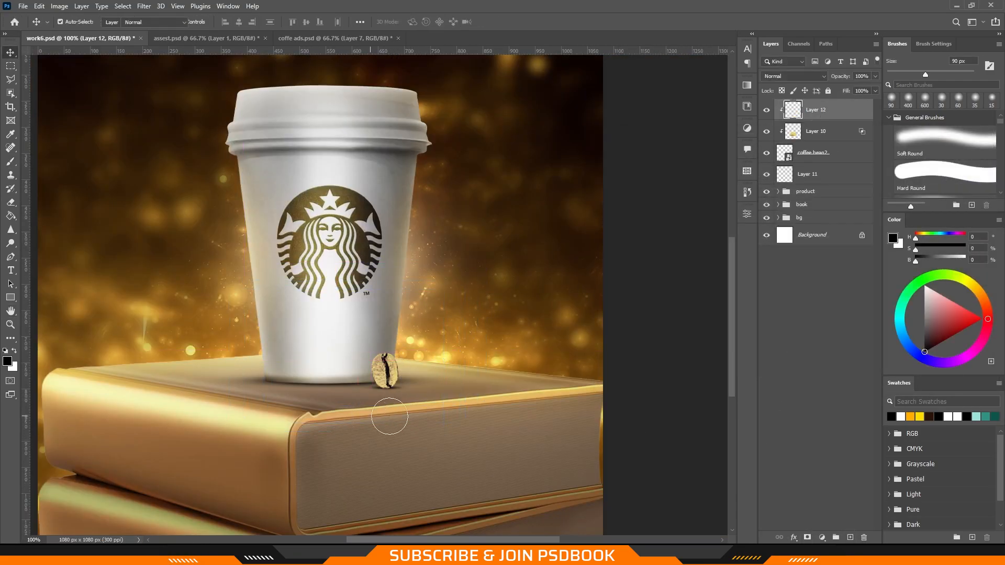
click(766, 192)
click(767, 192)
Add a layer clipped to the product group for the bean's shadow on the cup, and mask off the excess
click(821, 194)
key(ctrl+shift+alt+n)
key(ctrl+alt+g)
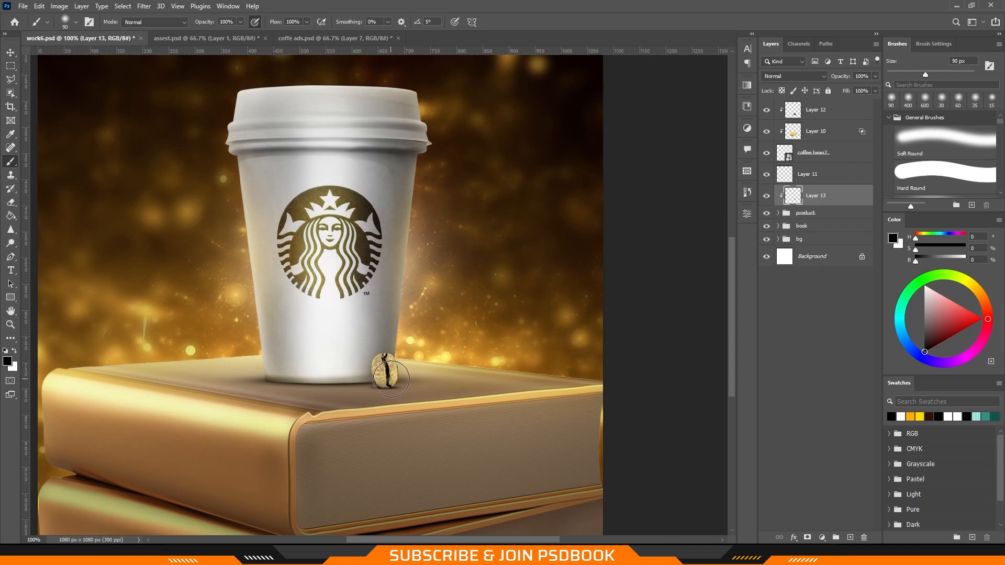
drag(469, 372, 582, 380)
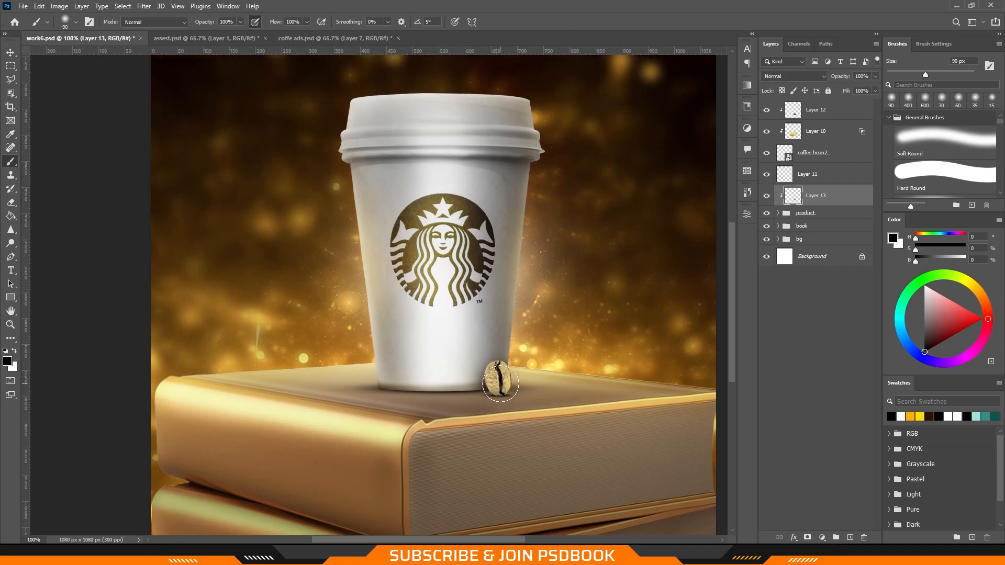
click(807, 537)
key(x)
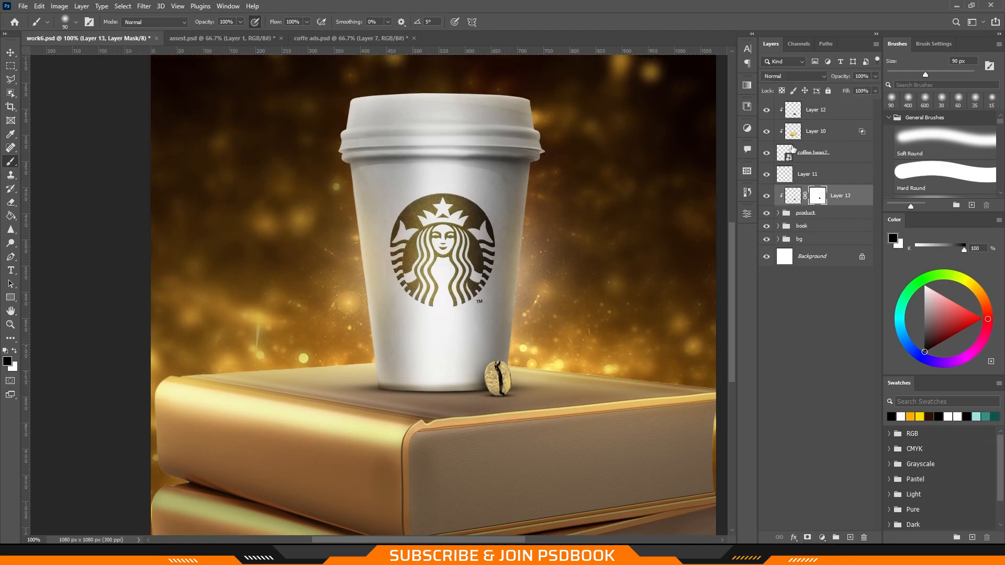
Duplicate the coffee bean with its clipped layers, rotate the copy sideways and place it left of the cup base
click(818, 176)
shift+click(825, 116)
click(820, 154)
shift+click(817, 105)
key(ctrl+j)
key(ctrl+t)
drag(579, 381, 454, 262)
mouse_move(460, 335)
mouse_down()
mouse_move(356, 354)
mouse_move(375, 374)
mouse_move(369, 409)
mouse_move(371, 388)
mouse_up()
key(Return)
Add a layer beneath the copied bean and flatten a soft black dab into its contact shadow
click(825, 174)
click(850, 537)
click(371, 385)
key(ctrl+t)
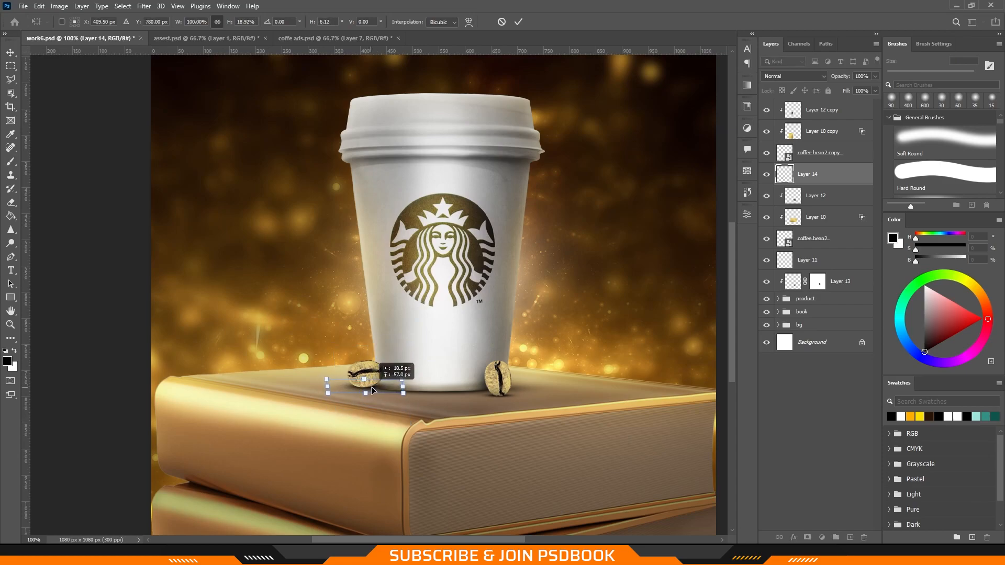
key(Return)
Group the copied bean's layers below the product group, nudge the group towards the cup and save the file
shift+click(821, 109)
drag(821, 109, 832, 312)
key(ctrl+g)
key(ctrl+t)
drag(385, 420, 391, 417)
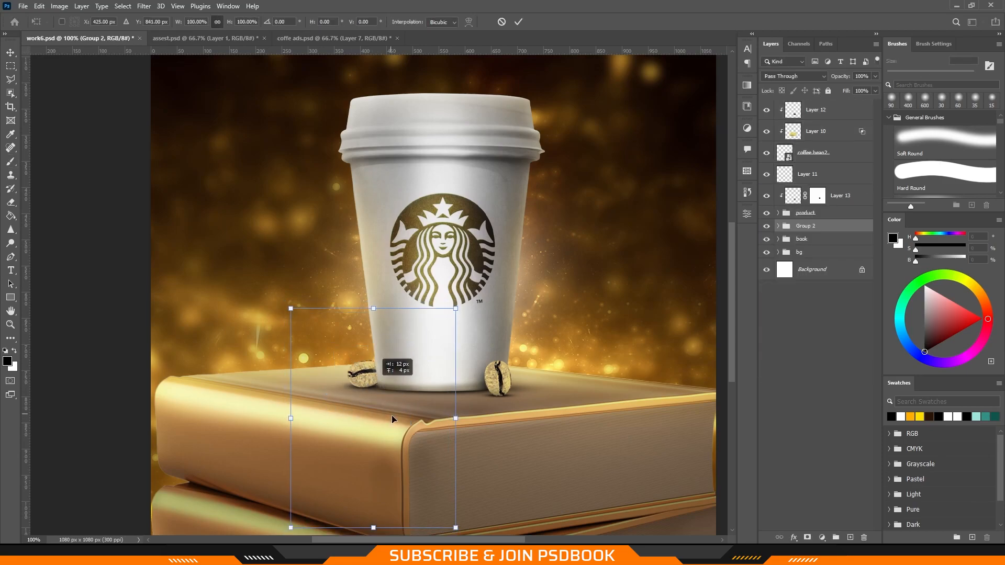
key(Return)
drag(566, 238, 527, 247)
key(ctrl+s)
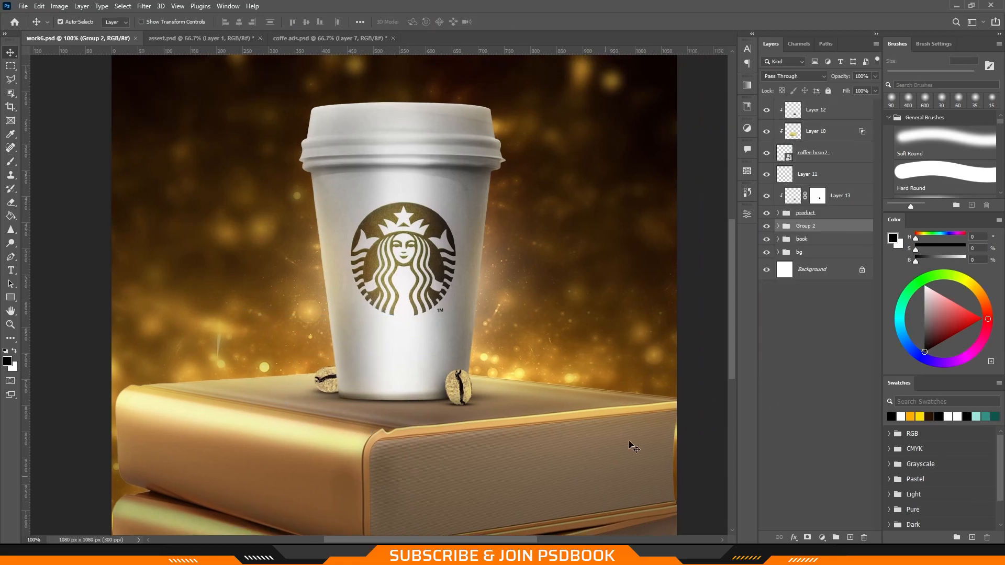
Add a new top layer, group the right bean's layers and name both bean groups "c"
click(803, 383)
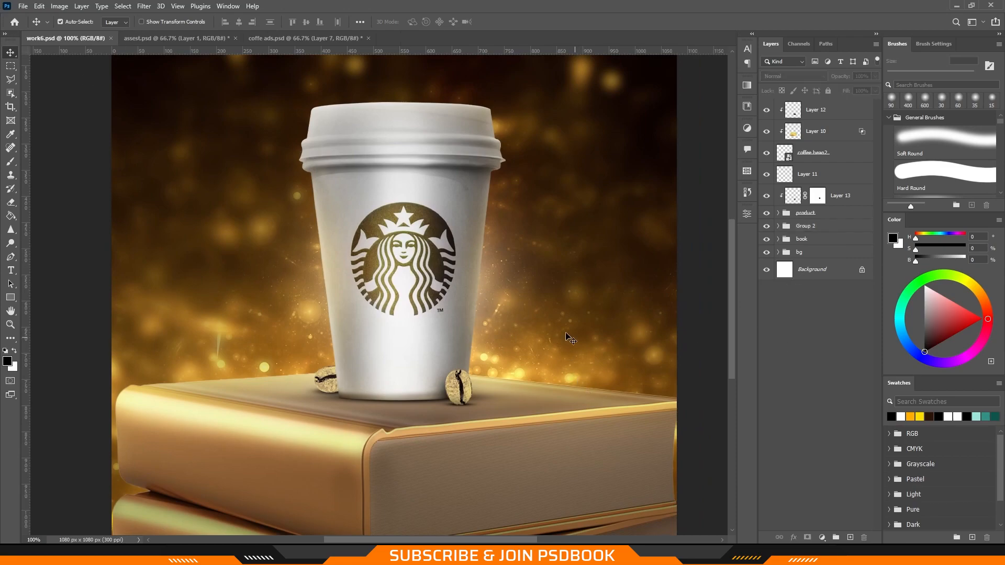
click(850, 540)
click(808, 132)
shift+click(827, 196)
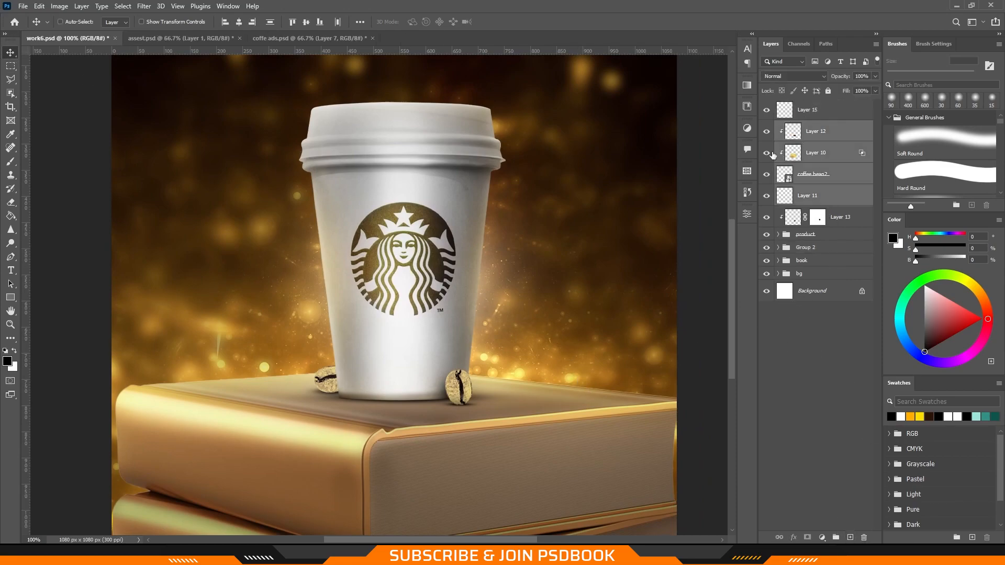
key(ctrl+g)
click(843, 325)
double_click(806, 175)
text(c)
click(812, 239)
Dab a soft white spot on Layer 15 with the 90 px brush
click(809, 110)
click(11, 162)
key(c)
click(11, 162)
click(319, 204)
key(ctrl+z)
key(x)
click(316, 222)
Squash the white dab into a thin highlight and position it along the cup lid's lower rim
key(ctrl+t)
drag(315, 226, 341, 168)
mouse_move(341, 123)
mouse_down()
mouse_move(342, 184)
mouse_move(470, 160)
mouse_move(381, 156)
mouse_up()
drag(459, 160, 469, 162)
drag(459, 170, 459, 164)
drag(474, 160, 348, 160)
key(Return)
Duplicate the rim highlight, tilt the copy slightly and place it on the left part of the lid rim
key(ctrl+j)
key(ctrl+t)
drag(438, 153, 440, 144)
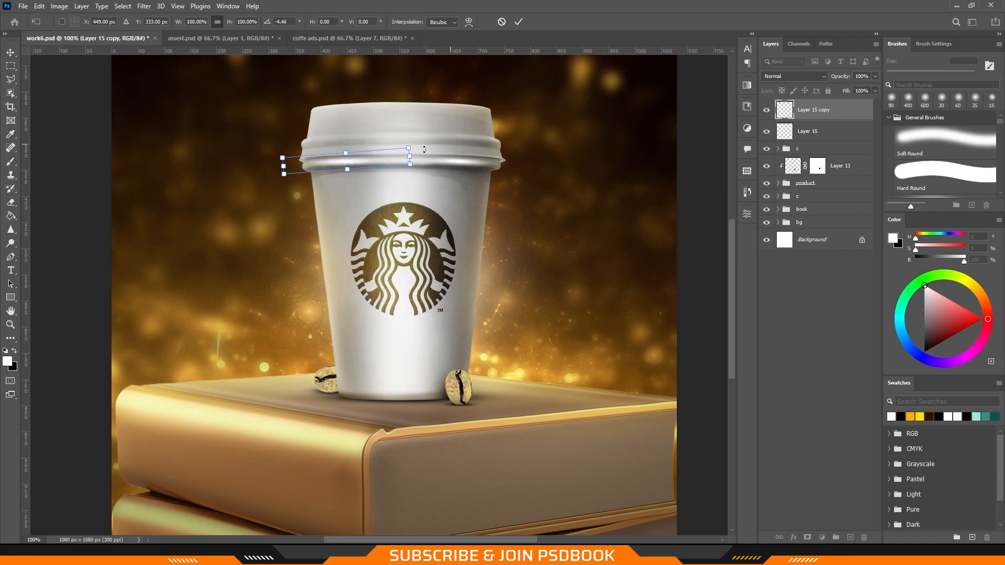
key(Return)
key(b)
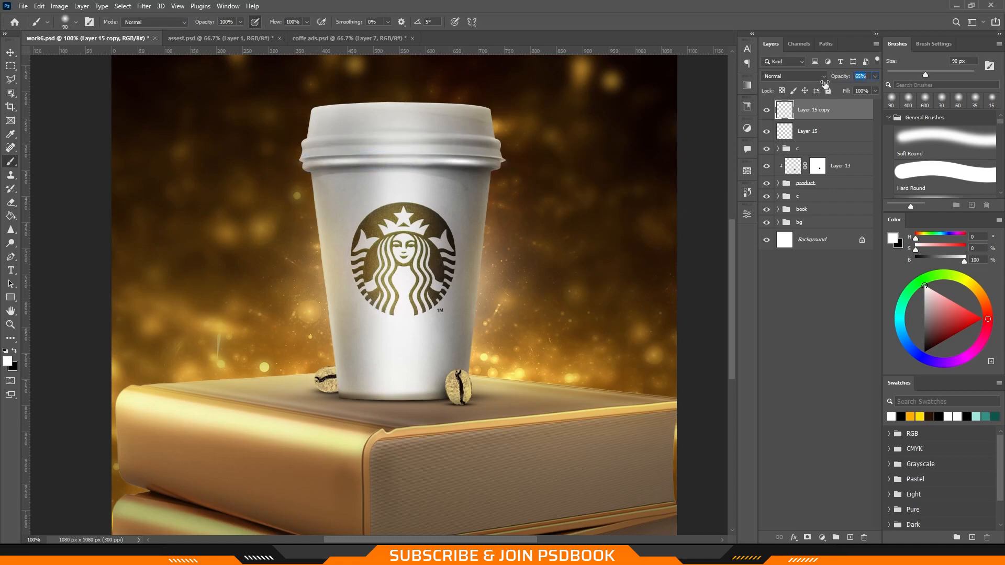
Set the left rim highlight's opacity to 65% and the original Layer 15 highlight's opacity to 84%
key(Return)
key(alt+bracketleft)
key(Return)
Duplicate the Layer 15 highlight, reshape the copy along the lid's top edge and mask out the excess glow
key(ctrl+j)
key(ctrl+t)
drag(482, 163, 478, 112)
mouse_move(544, 72)
mouse_down()
mouse_move(548, 82)
mouse_move(556, 75)
mouse_up()
drag(399, 101, 324, 99)
drag(525, 107, 416, 108)
drag(602, 112, 600, 88)
drag(456, 100, 472, 103)
drag(571, 82, 580, 99)
drag(564, 112, 507, 124)
key(Return)
click(807, 537)
drag(276, 81, 461, 82)
Duplicate the masked highlight, rotate it upright along the cup's right edge and mask out the glow over the cup
key(ctrl+j)
key(ctrl+t)
drag(480, 121, 534, 260)
drag(672, 205, 482, 352)
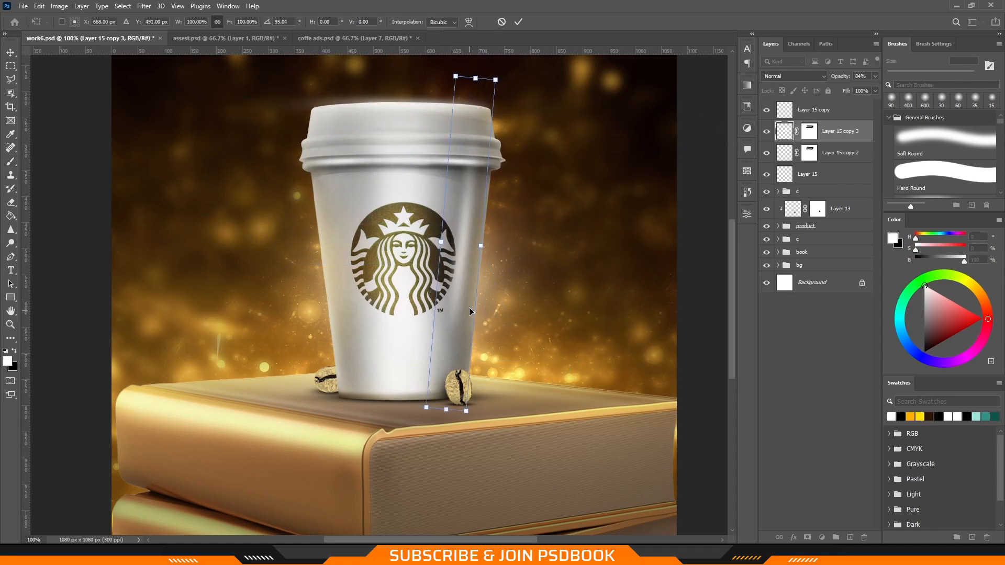
drag(470, 312, 478, 314)
key(Return)
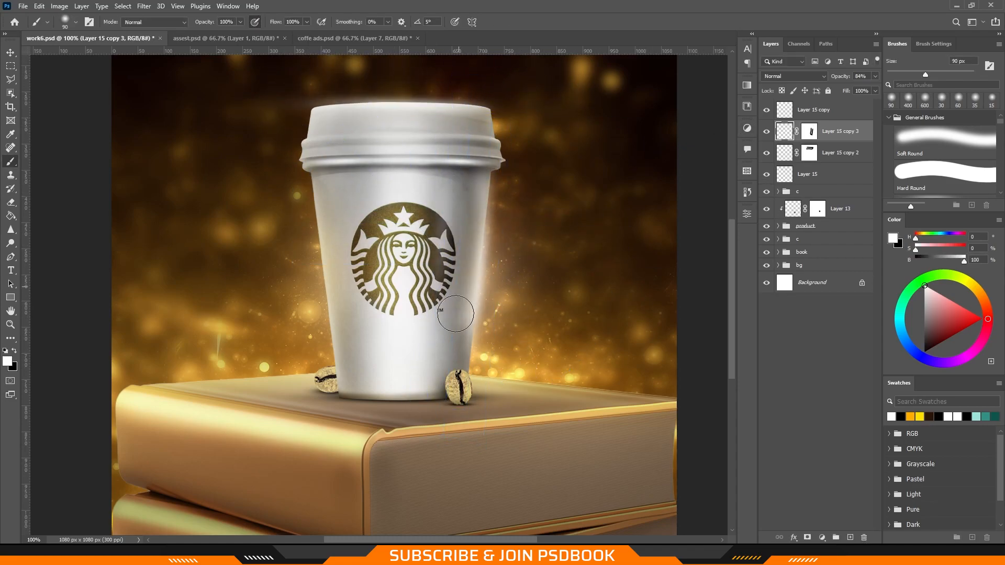
click(809, 131)
drag(458, 204, 450, 329)
Duplicate the right-edge glow and move and rotate the copy to follow the cup's left edge
key(ctrl+j)
key(ctrl+t)
drag(478, 291, 315, 301)
drag(396, 314, 400, 297)
drag(325, 321, 386, 299)
key(Return)
Clear the left-edge glow's mask to white and tilt the glow about -4.2°
click(809, 135)
key(ctrl+BackSpace)
key(alt+BackSpace)
key(ctrl+BackSpace)
key(ctrl+t)
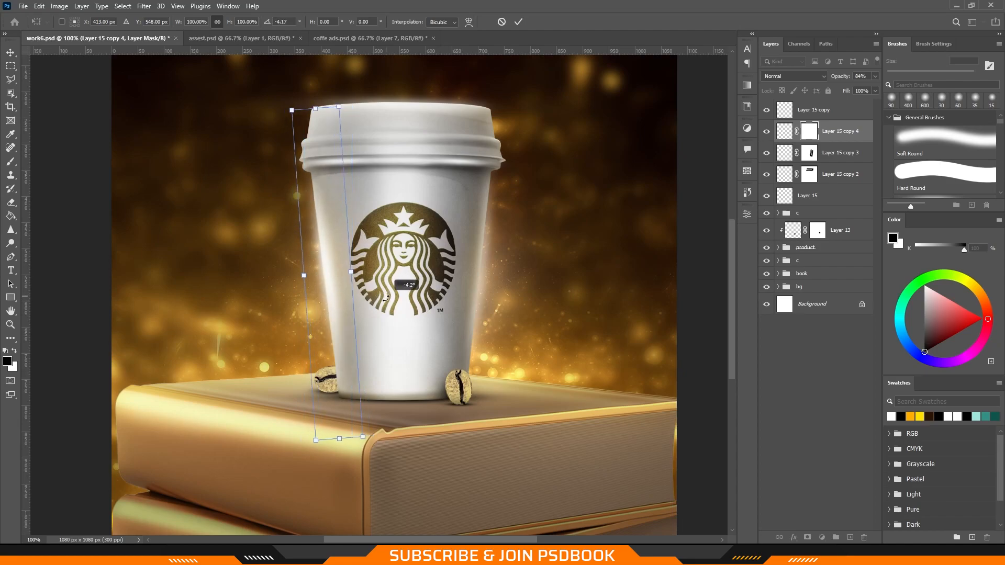
key(Return)
Mask out the left-edge glow where it covers the cup and save the document
key(b)
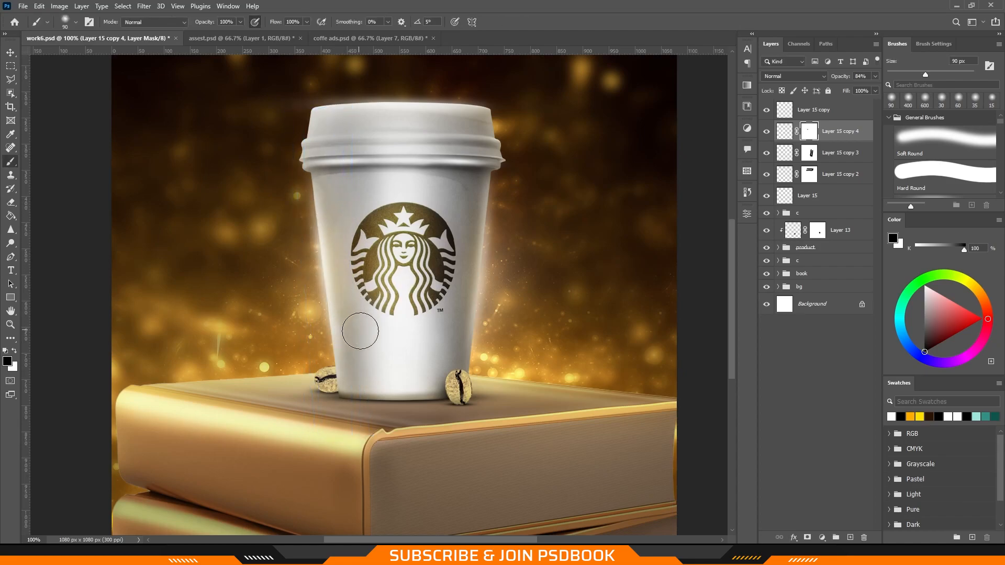
click(10, 52)
key(ctrl+s)
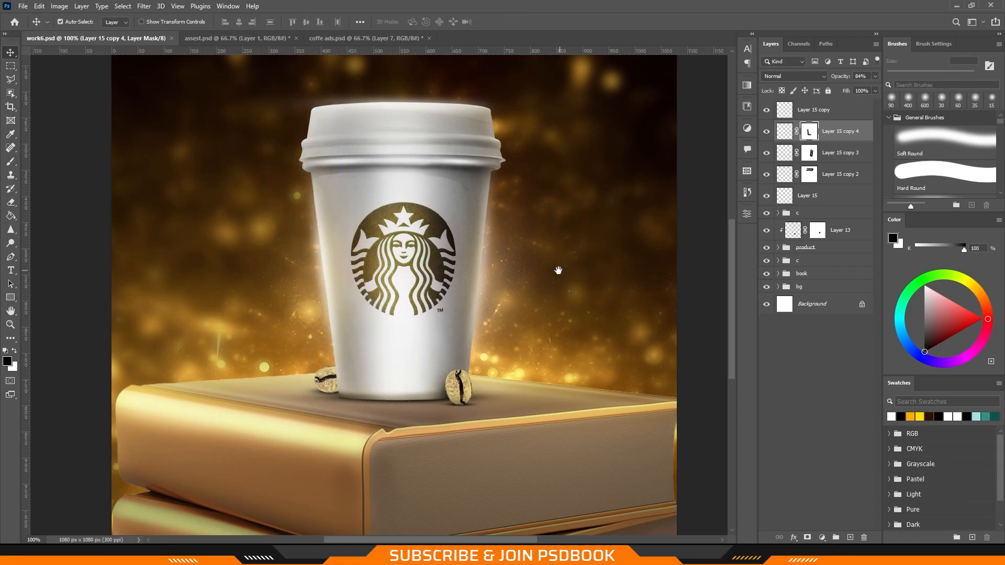
Add a new layer, dab a soft orange spot sampled from the background on the cup and blend the layer in Screen mode
drag(561, 271, 547, 272)
click(850, 537)
key(b)
key(x)
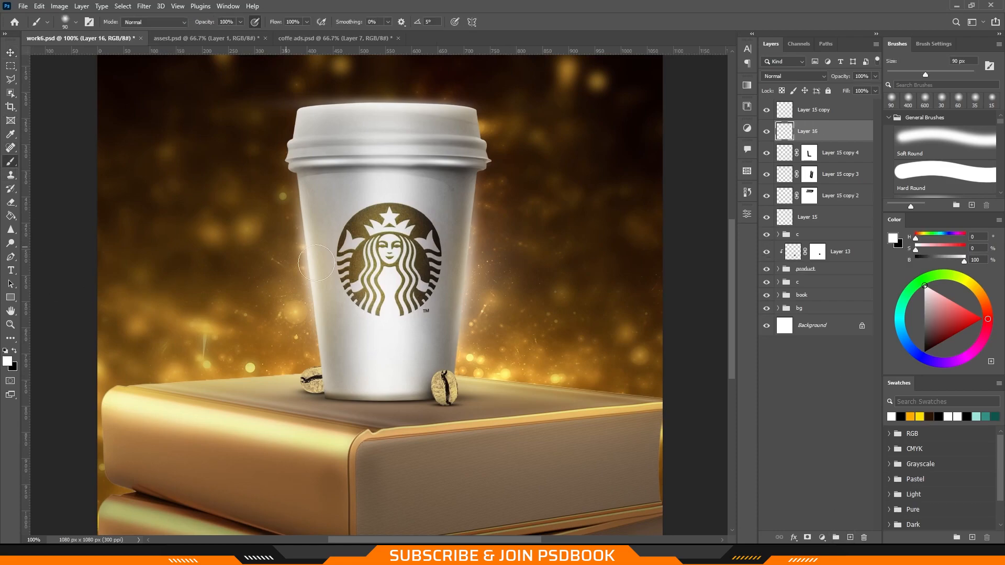
alt+click(515, 368)
click(386, 282)
key(ctrl+t)
key(Return)
click(793, 76)
click(795, 167)
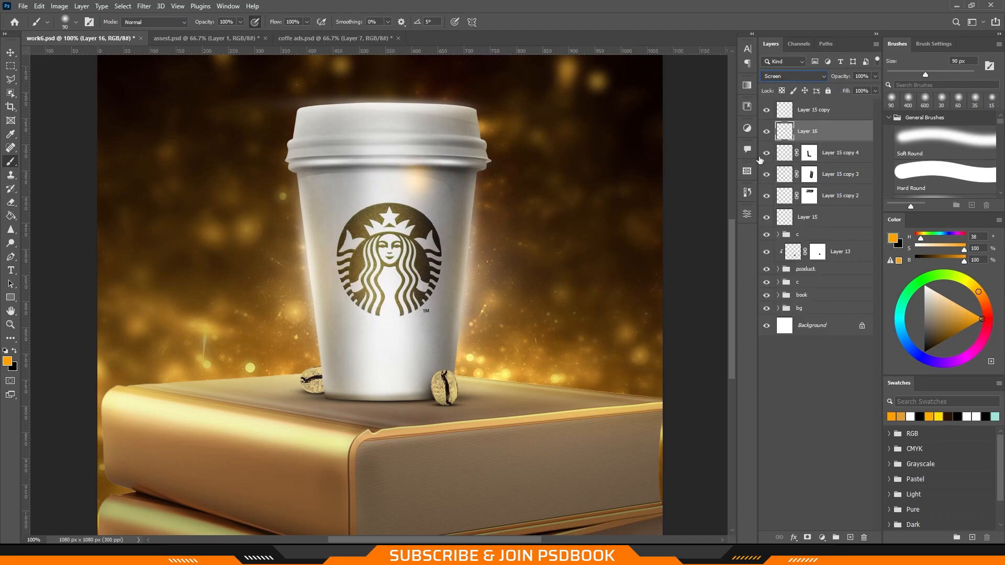
Squash the orange spot into a narrow streak, tilt it and move it to the cup's left edge
key(ctrl+t)
drag(428, 186, 485, 264)
drag(471, 281, 472, 343)
drag(466, 318, 458, 315)
drag(525, 179, 329, 157)
key(Return)
Duplicate the orange streak and reshape and reposition the copy along the cup's left side
key(ctrl+j)
key(ctrl+t)
drag(378, 116, 369, 207)
drag(349, 156, 348, 139)
key(Return)
key(b)
key(ctrl+plus)
key(ctrl+plus)
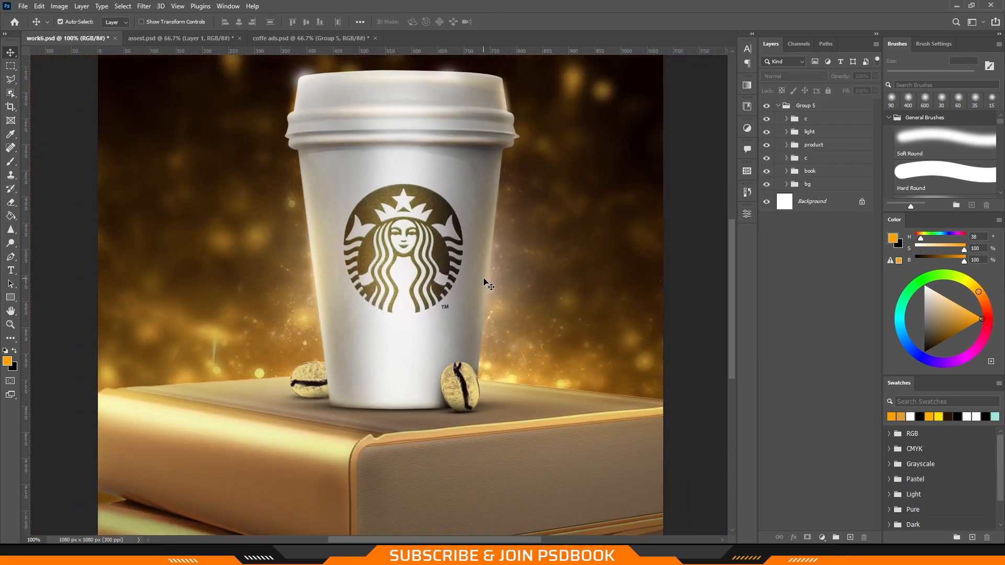
Add the text "ONWARD" on a new layer in orange Saira ExtraBold at 21.64 pt
scroll(594, 212, up, 3)
scroll(587, 209, down, 2)
scroll(582, 208, up, 3)
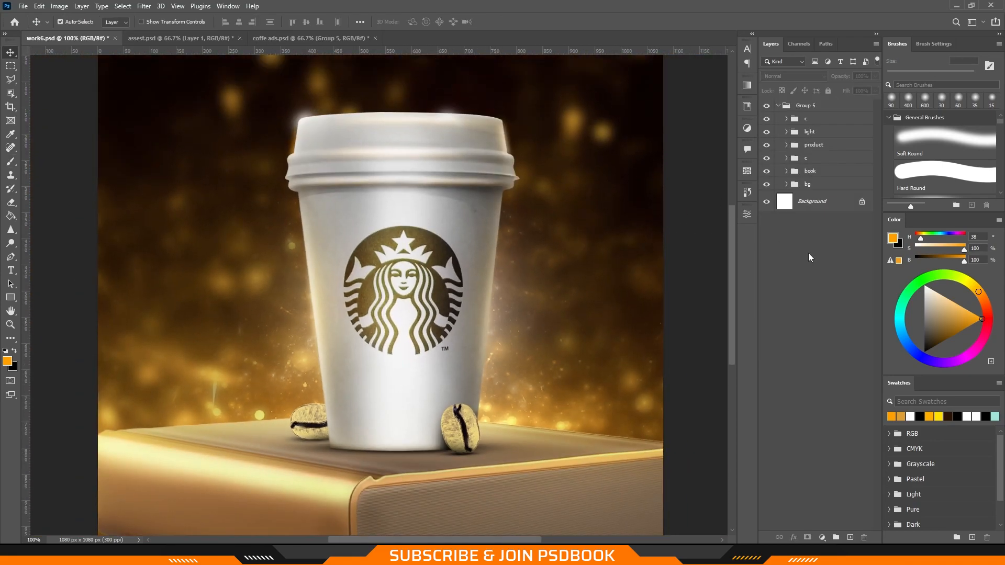
click(849, 538)
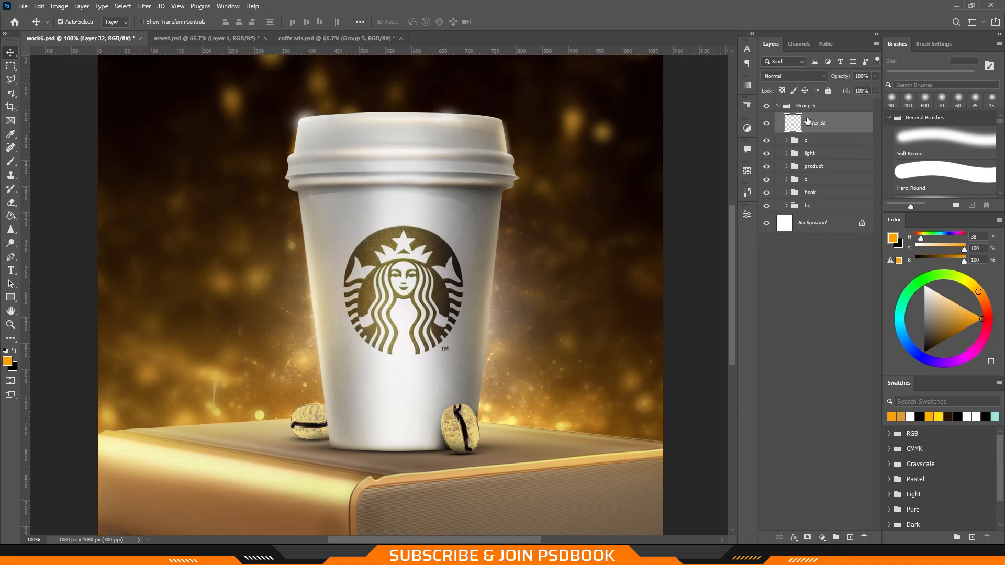
click(10, 160)
click(11, 272)
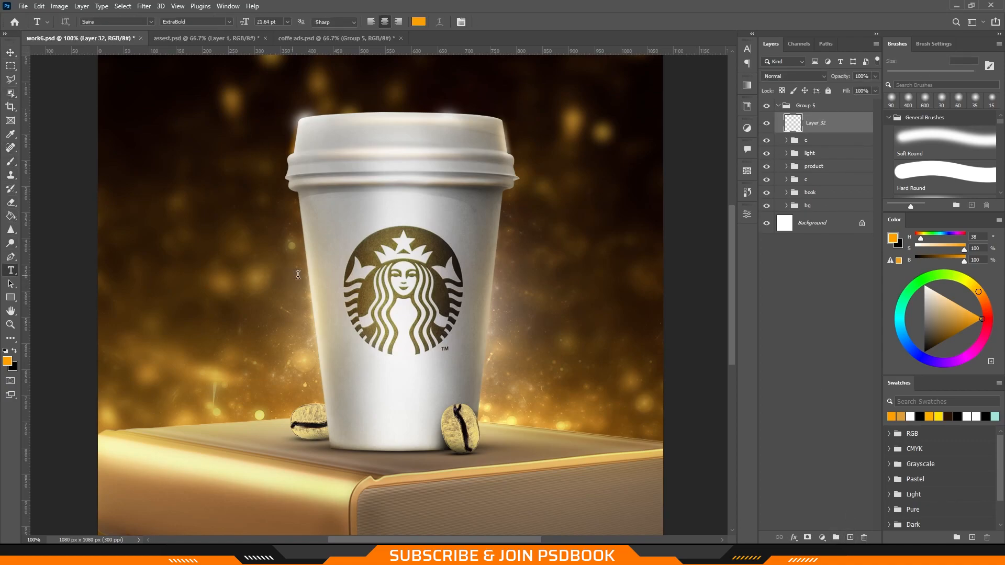
click(292, 274)
text(ONWARD)
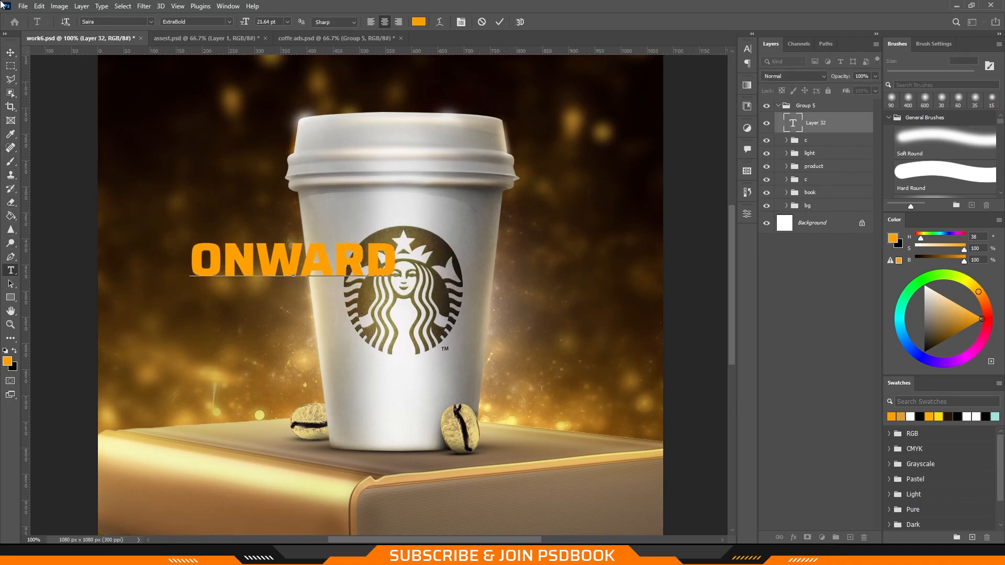
click(11, 52)
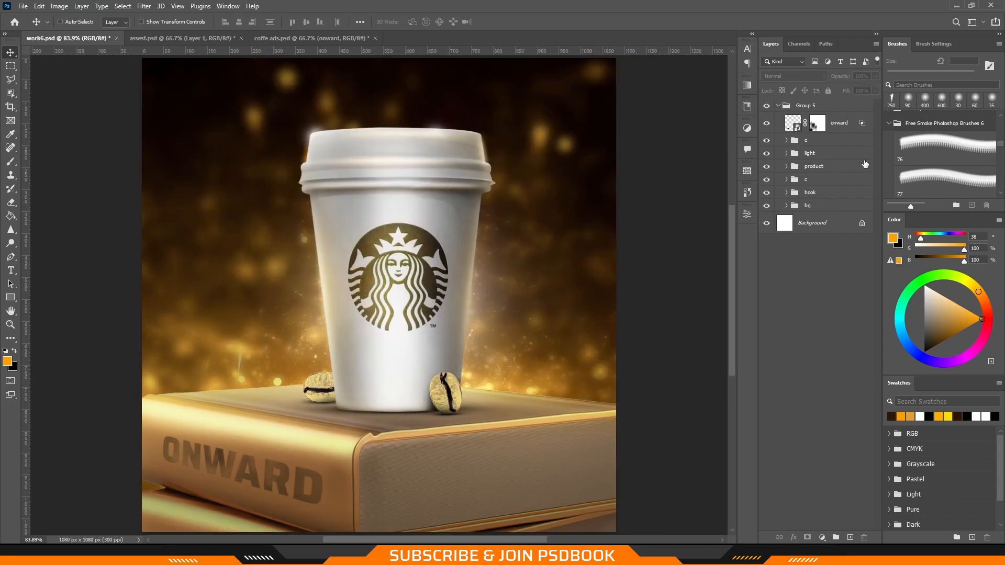
Duplicate the golden-particles layer from the bg group, bring the copy above all groups and fill its mask with white
click(786, 206)
click(850, 277)
key(ctrl+j)
key(ctrl+shift+bracketright)
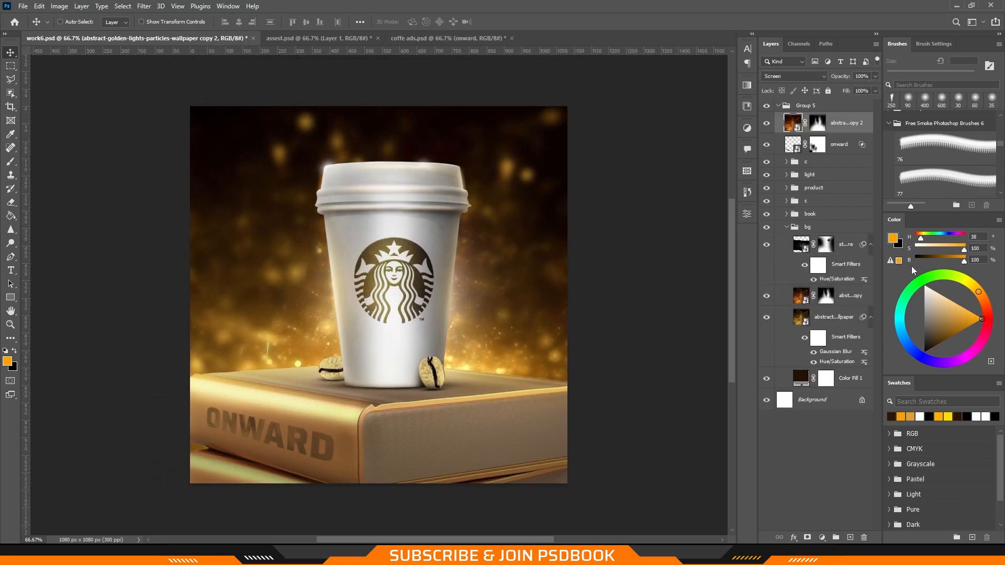
click(810, 109)
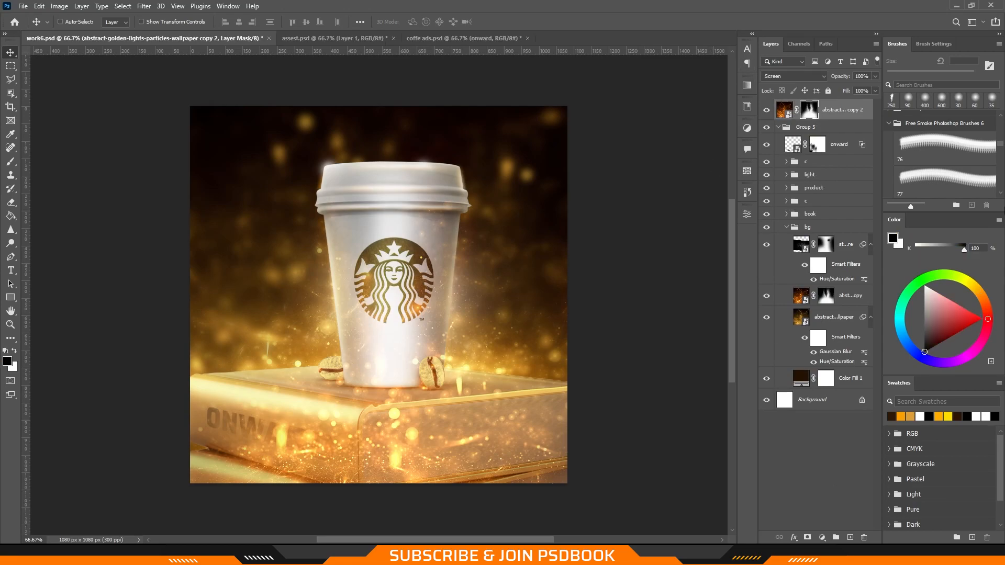
key(ctrl+BackSpace)
Try a 36 px Gaussian Blur on the white mask of the golden-particles copy
click(792, 77)
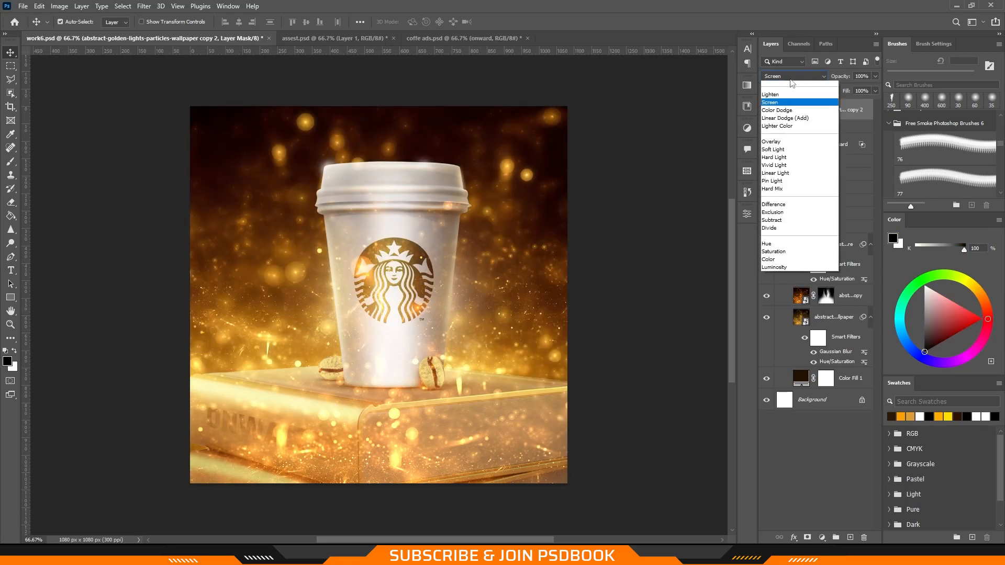
click(144, 6)
mouse_move(157, 138)
click(293, 179)
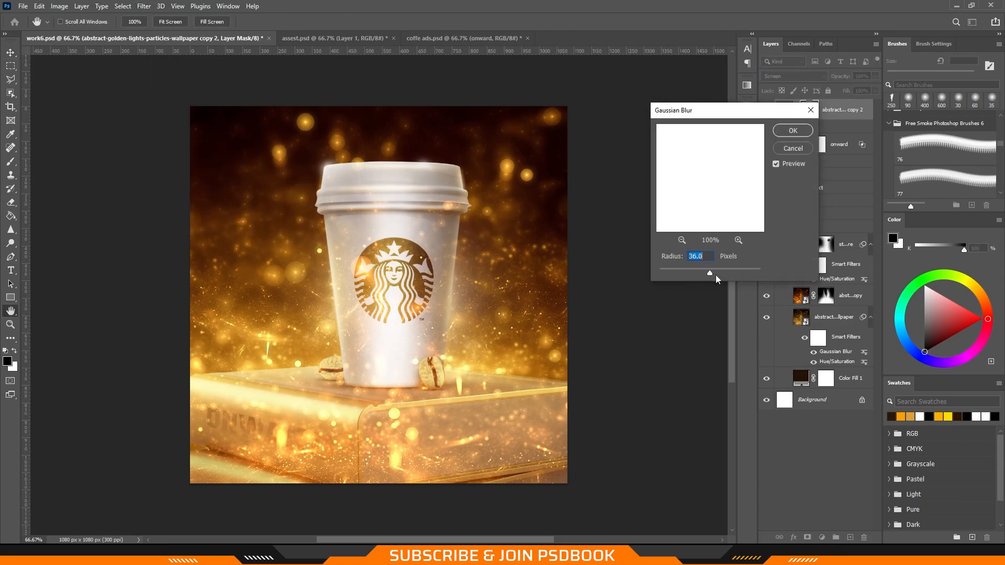
click(792, 130)
Apply a 2.3 px Gaussian Blur to the golden-particles copy itself as a smart filter
click(819, 109)
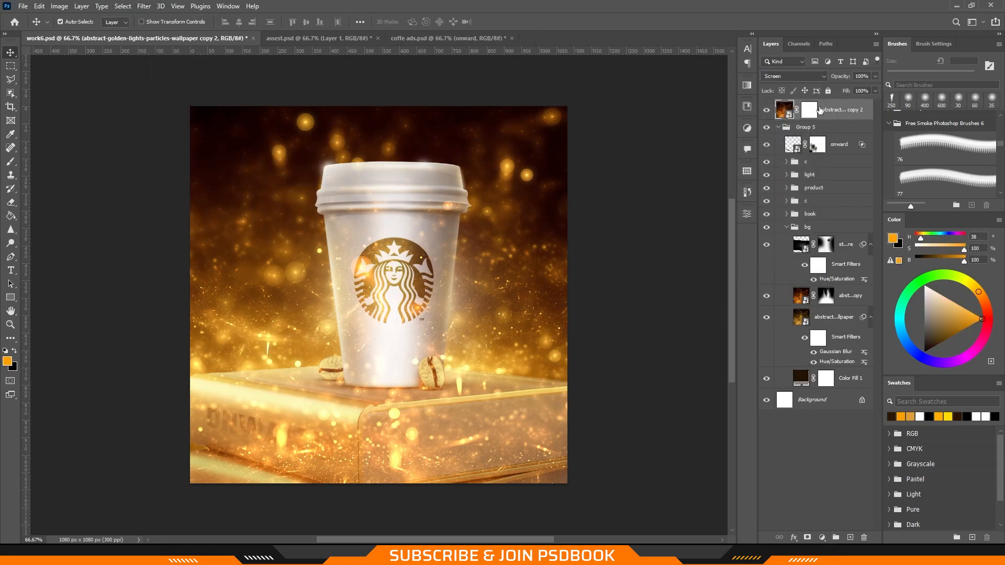
click(144, 6)
mouse_move(157, 139)
click(293, 180)
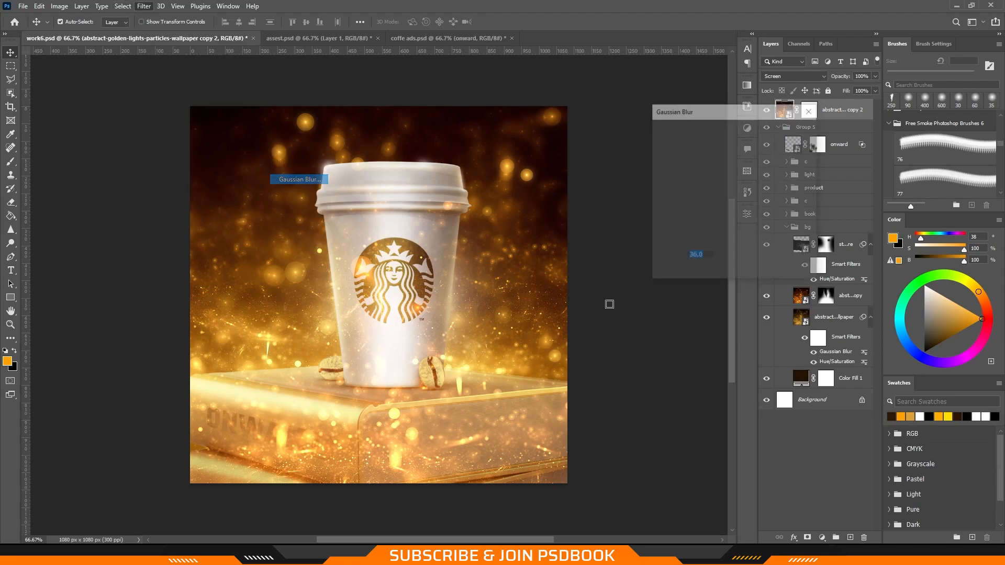
click(672, 273)
click(785, 130)
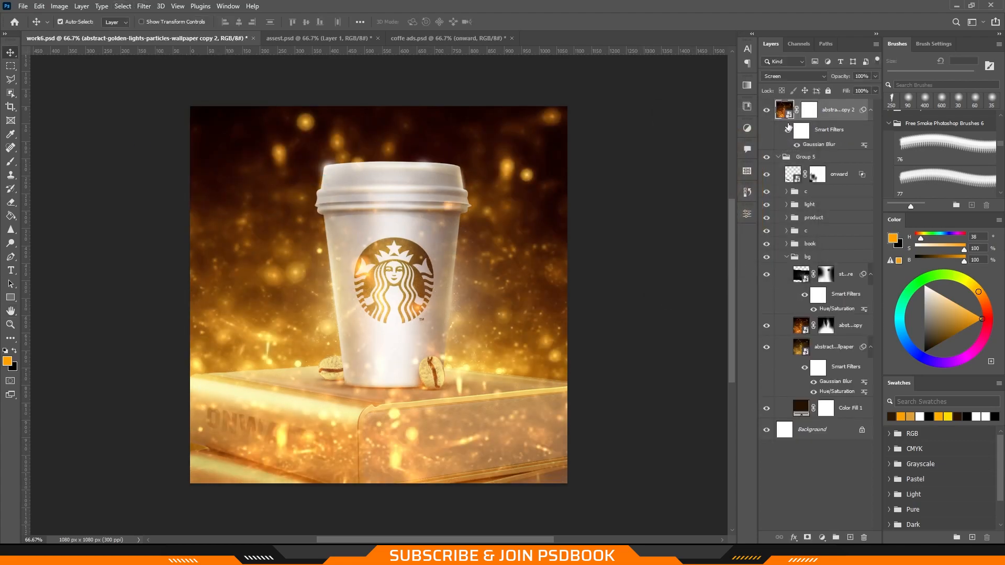
Choose smoke brush 76, and rotate and reposition the golden-particles copy so its densest sparks cover the upper part of the image
click(809, 109)
click(947, 144)
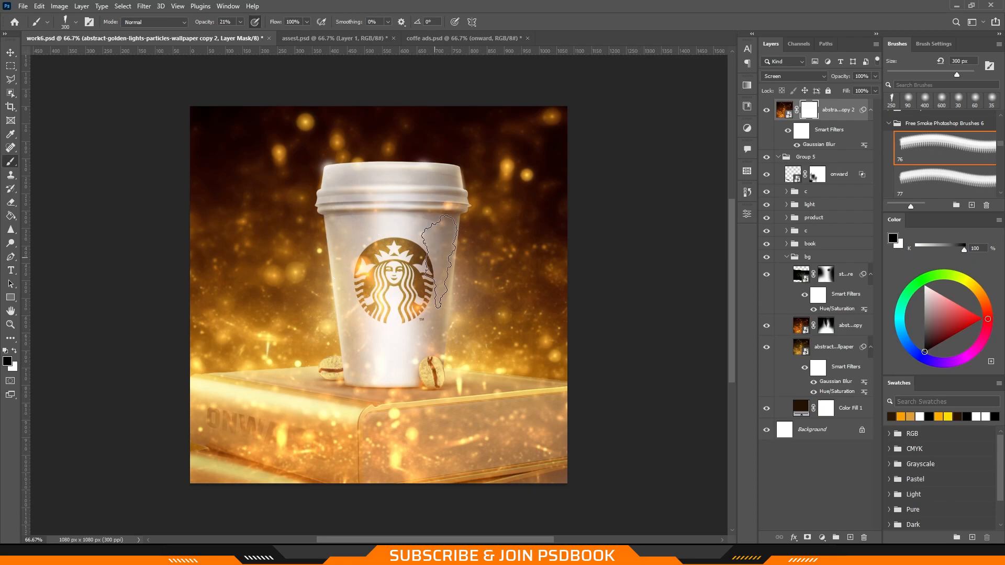
key(ctrl+t)
drag(650, 303, 24, 231)
drag(668, 252, 389, 225)
drag(629, 221, 436, 212)
key(Return)
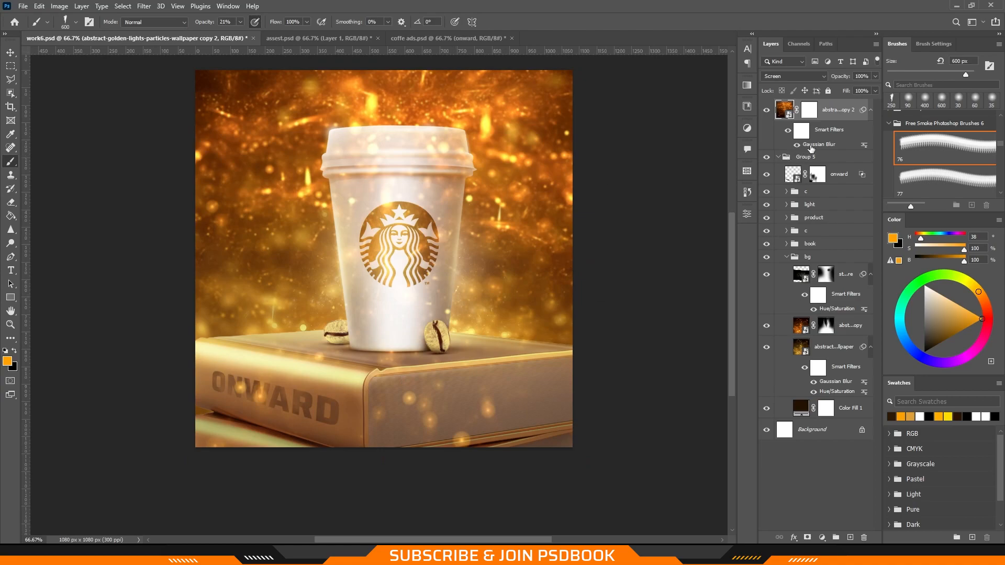
Set the Gaussian Blur radius of the golden-particles copy to 6.0 pixels
double_click(811, 146)
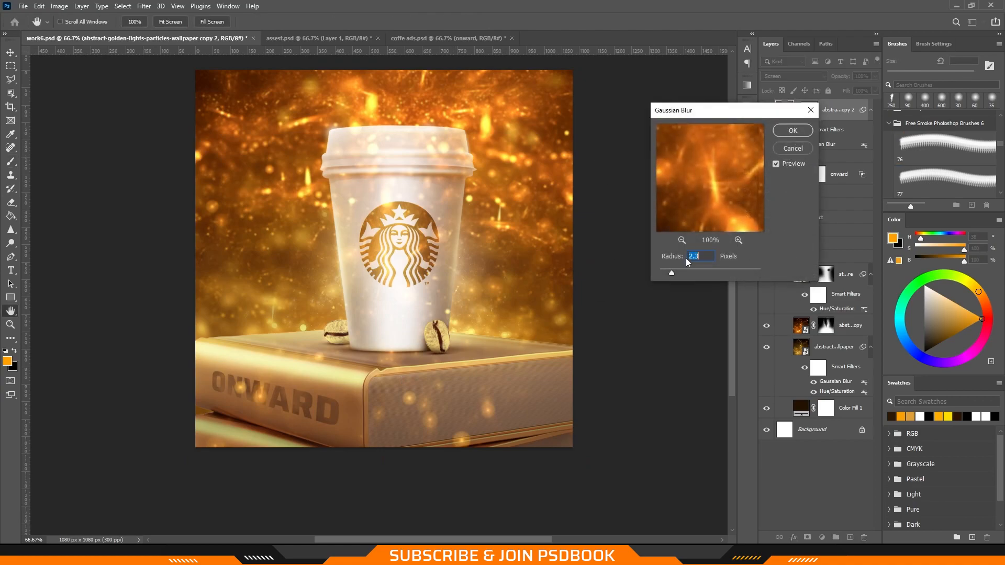
drag(685, 271, 697, 270)
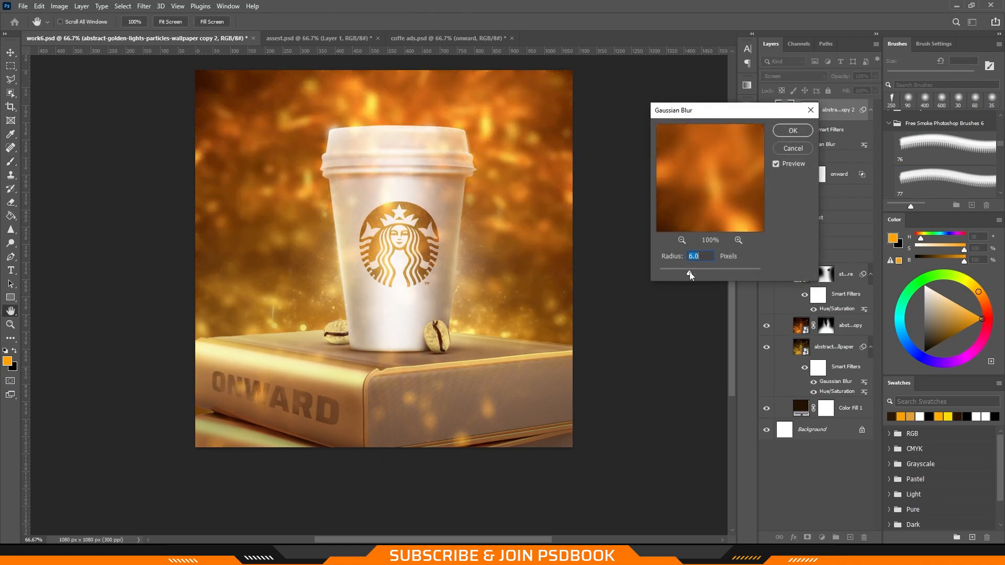
click(786, 132)
Invert the particles copy's mask to black and paint the sparks back over the books with the 600 px smoke brush at 21% opacity
key(b)
click(807, 111)
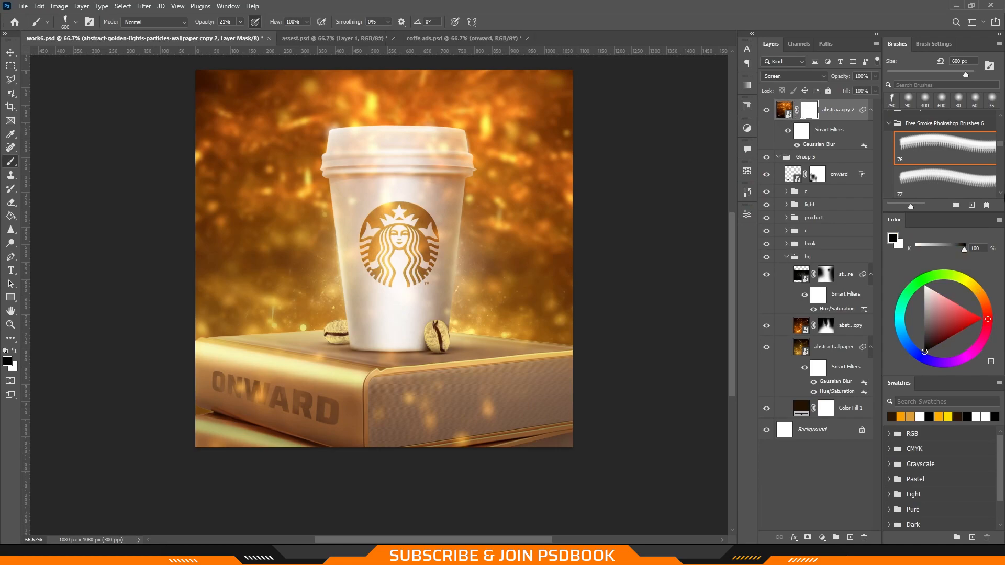
key(ctrl+i)
mouse_move(300, 408)
mouse_down()
mouse_move(300, 440)
mouse_move(257, 418)
mouse_move(520, 450)
mouse_move(240, 436)
mouse_up()
key(x)
mouse_move(245, 394)
mouse_down()
mouse_move(407, 411)
mouse_move(260, 447)
mouse_move(419, 413)
mouse_up()
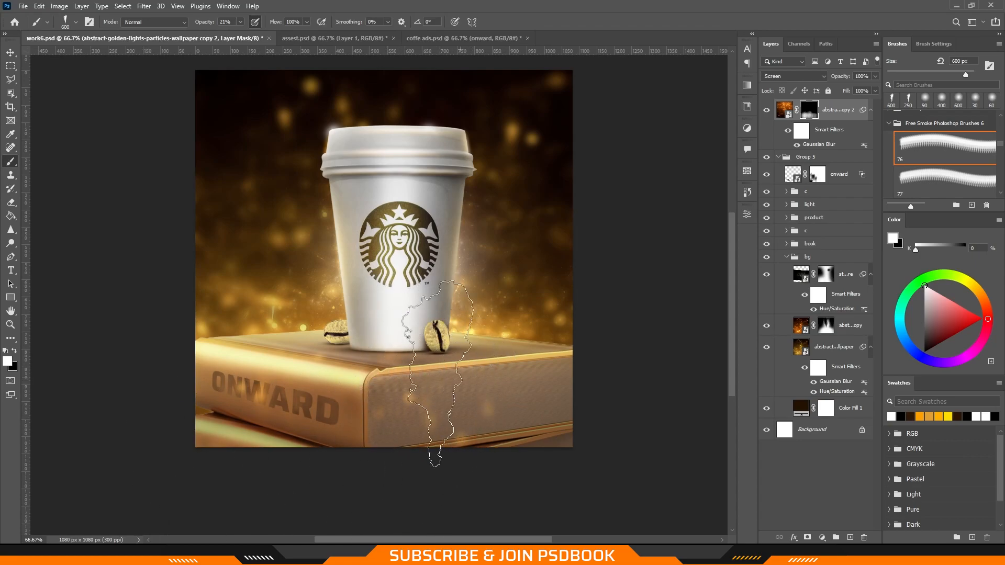
Slightly lower the golden-particles copy's opacity and deselect the layer
drag(841, 77, 832, 78)
key(v)
click(648, 323)
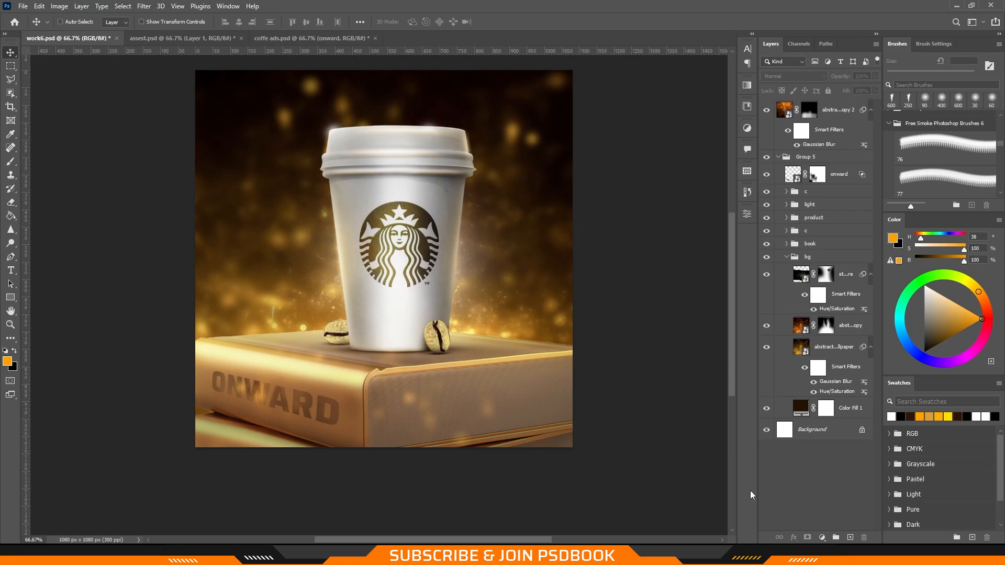
Stamp all visible layers into a new top layer and convert it to a smart object
key(ctrl+shift+alt+e)
right_click(808, 112)
click(872, 246)
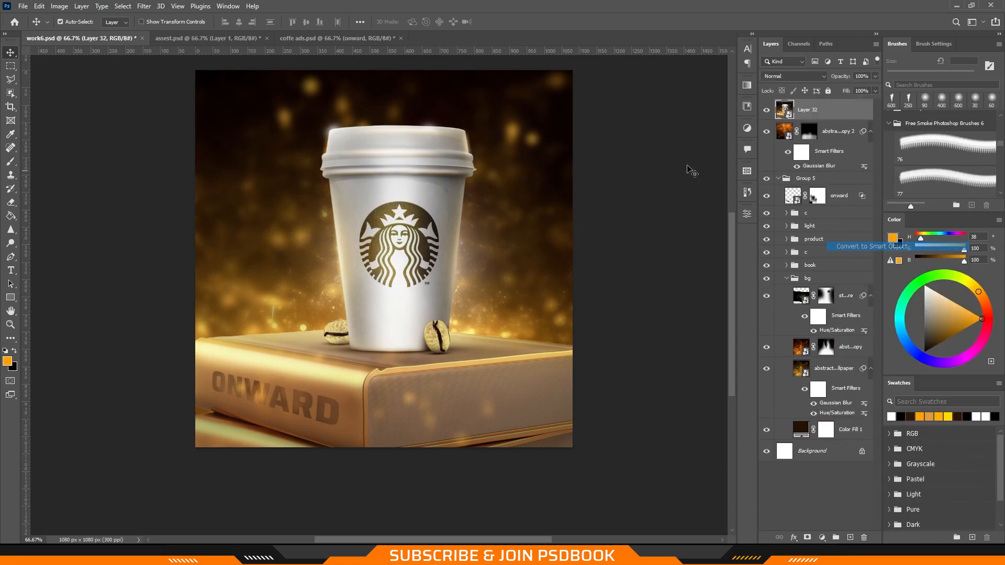
Apply the Camera Raw Filter to the merged layer with Texture +5, Clarity +5 and a small saturation adjustment
click(143, 6)
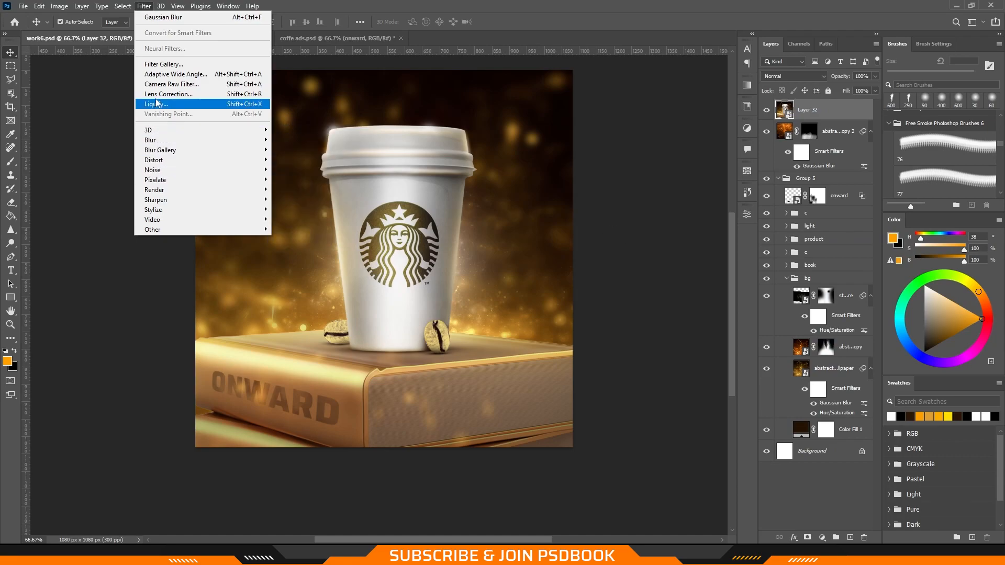
click(183, 84)
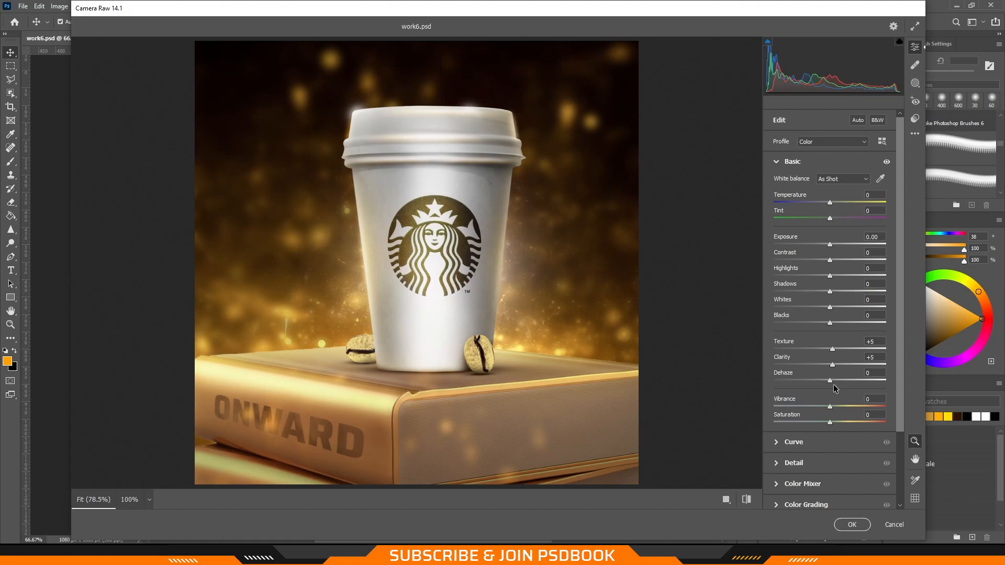
drag(835, 422, 827, 422)
click(848, 524)
click(828, 523)
Add a new top layer filled with 50% Gray and set its blend mode to Overlay
click(850, 537)
click(60, 6)
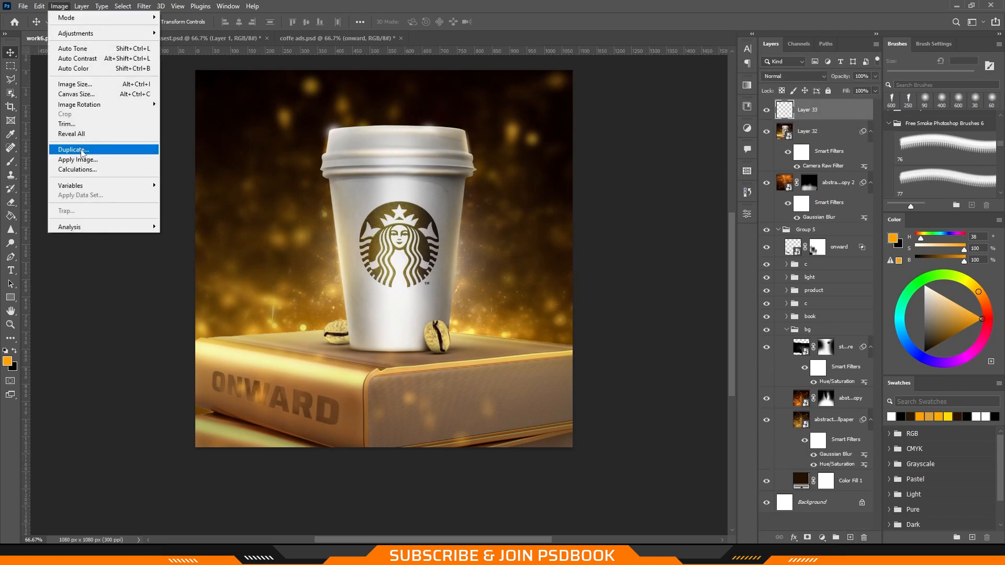
mouse_move(81, 5)
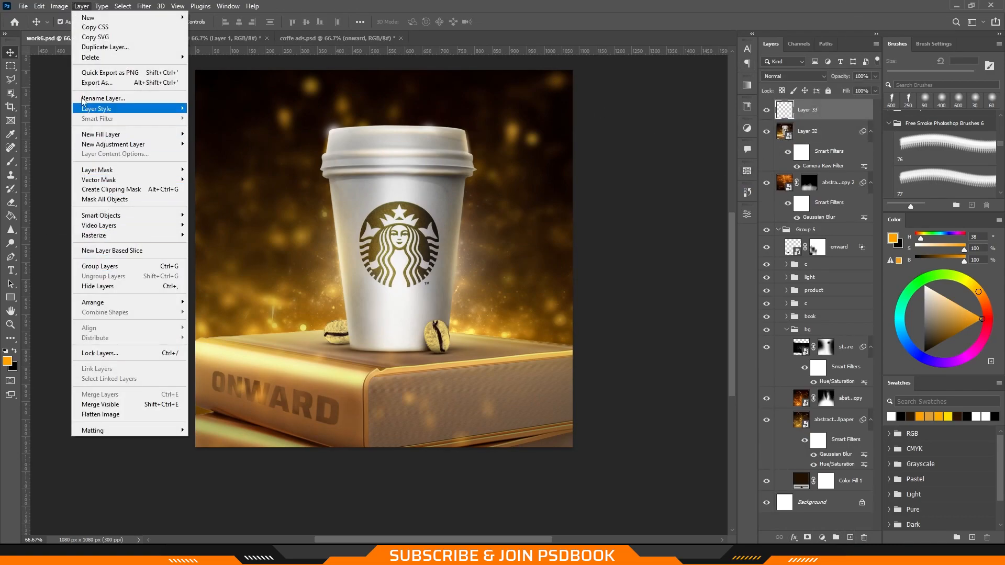
mouse_move(39, 6)
click(46, 170)
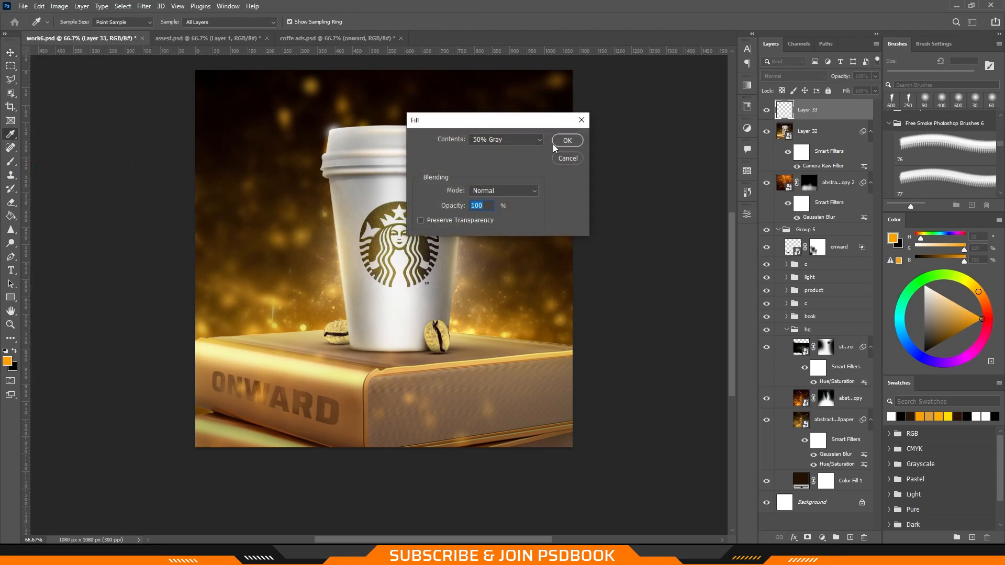
click(567, 140)
click(793, 76)
click(784, 202)
Dodge and burn the composite on the gray Overlay layer, using 33% Dodge exposure and 50% Burn exposure in the Midtones range
click(9, 244)
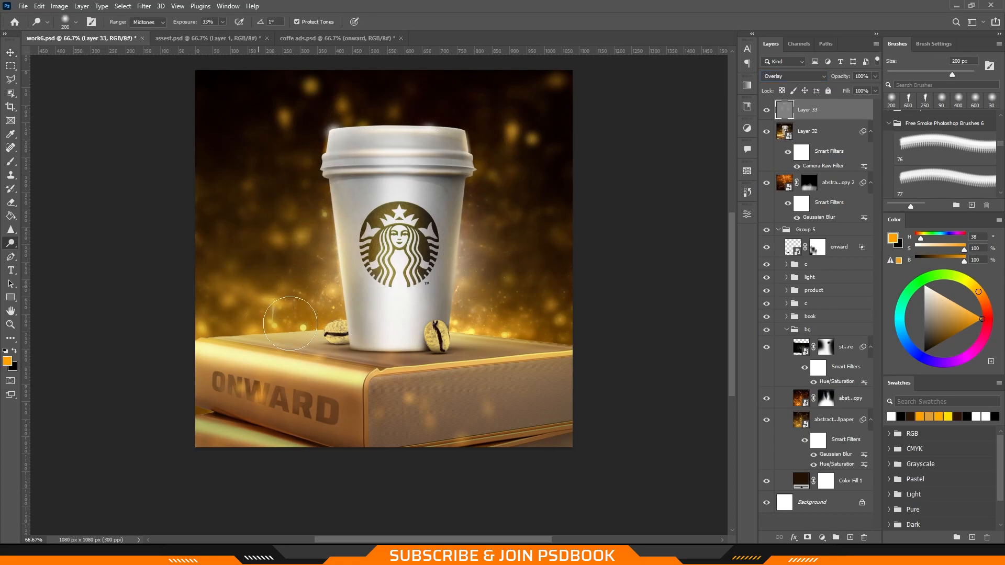
right_click(5, 244)
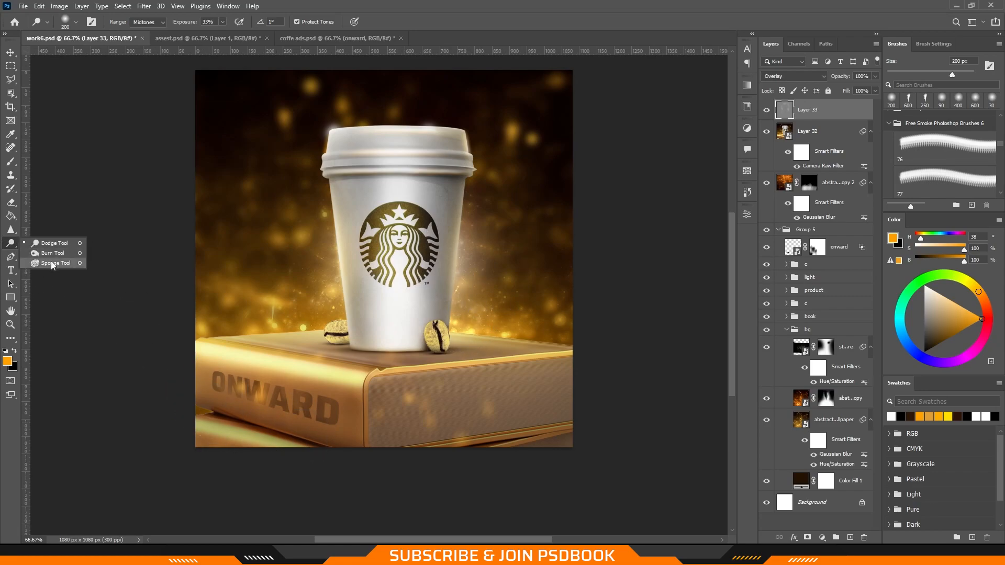
click(47, 256)
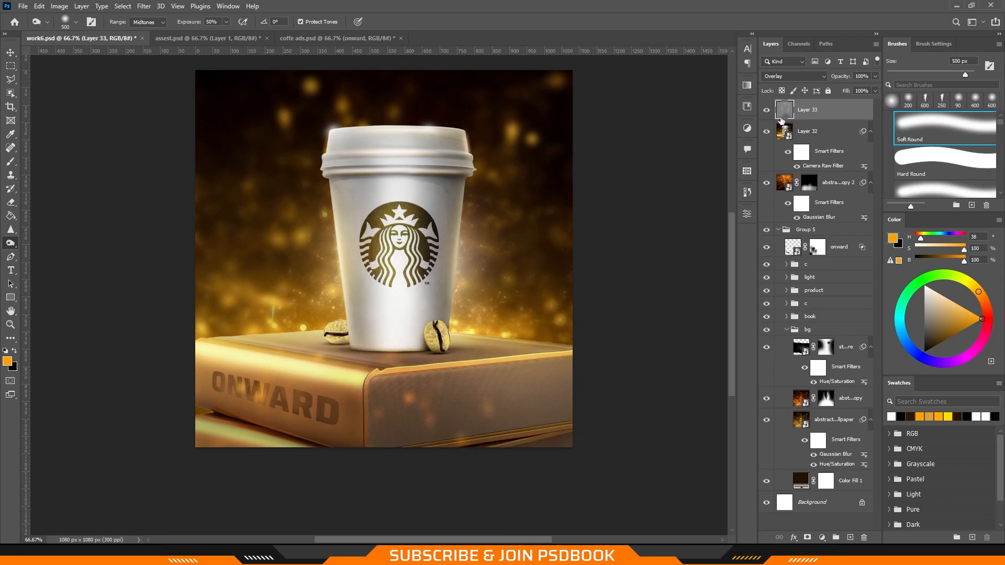
Compare the image with and without the dodge-and-burn layer, keep it visible and deselect all layers
click(768, 110)
click(768, 110)
key(v)
click(157, 198)
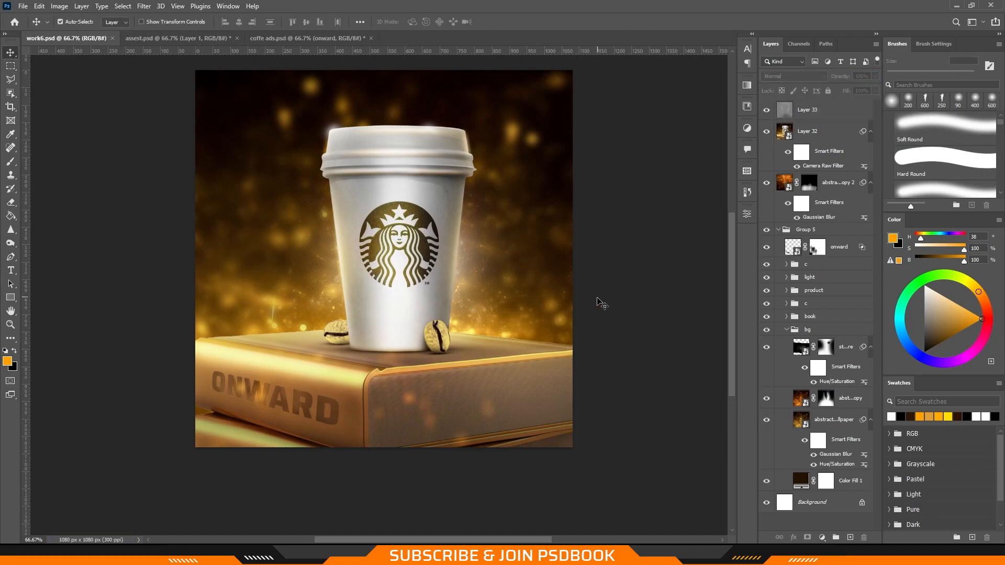
Stamp all visible layers into a new top layer and convert that layer to a smart object
key(ctrl+shift+alt+e)
click(144, 6)
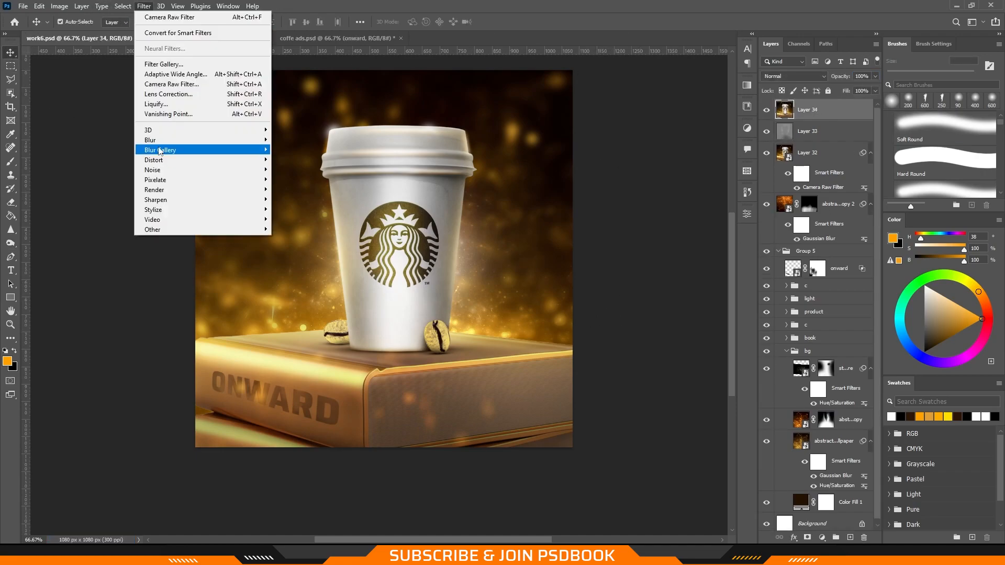
right_click(806, 119)
key(Escape)
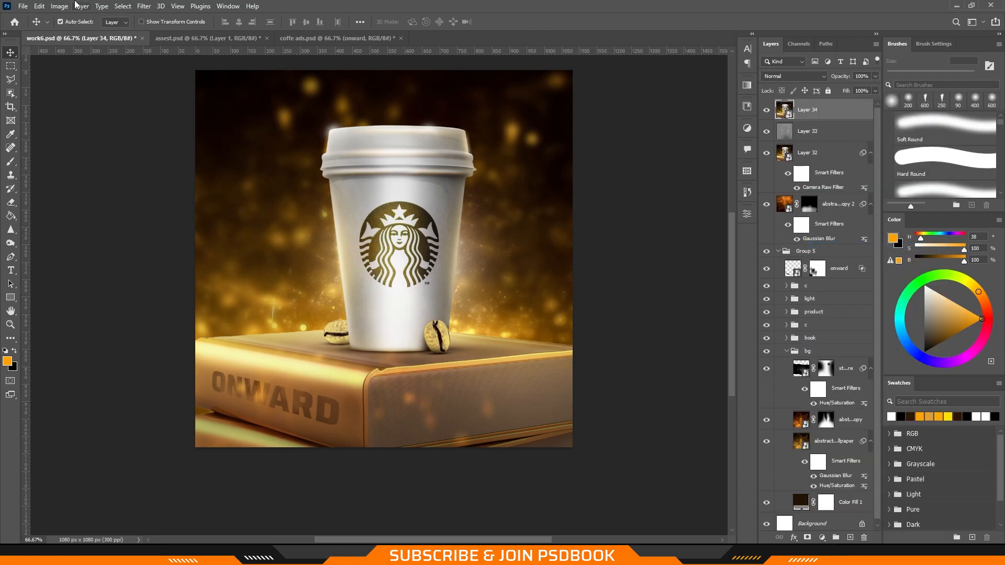
Apply a Gaussian Blur with a 6.0-pixel radius to the new stamped smart object
click(144, 6)
mouse_move(157, 140)
click(299, 179)
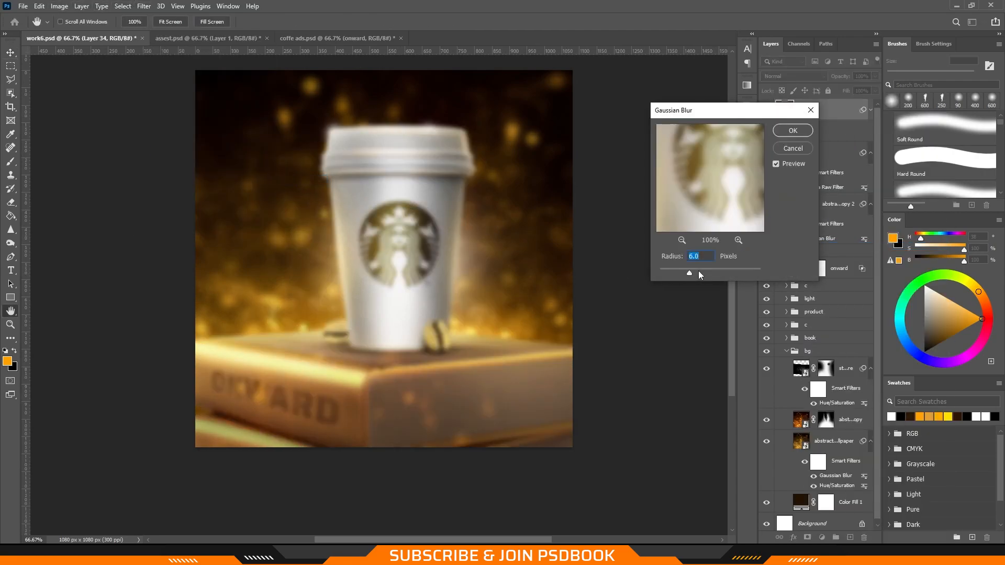
click(791, 130)
Set the blurred layer's blend mode to Lighter Color and hide it with a black layer mask
click(793, 76)
click(780, 188)
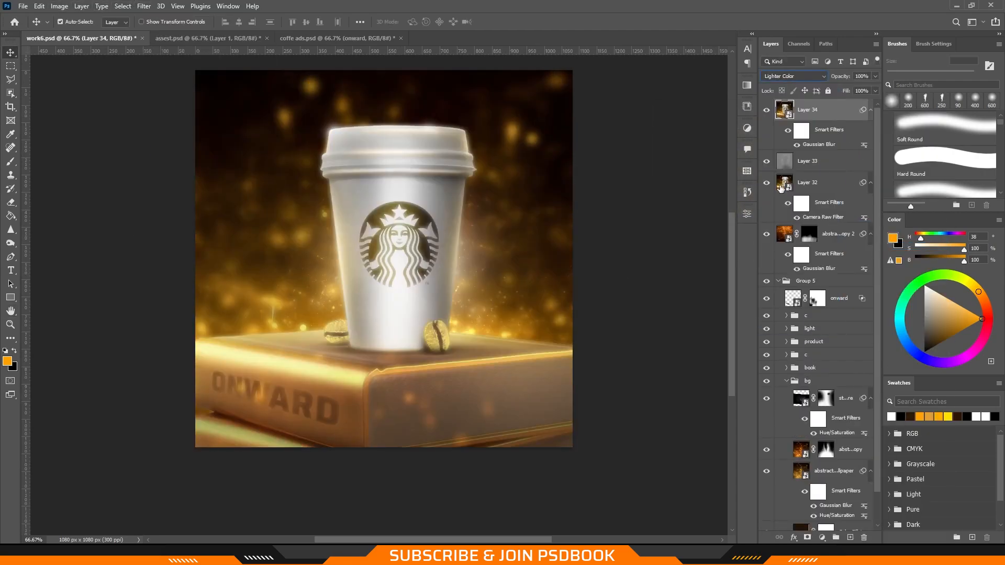
alt+click(808, 538)
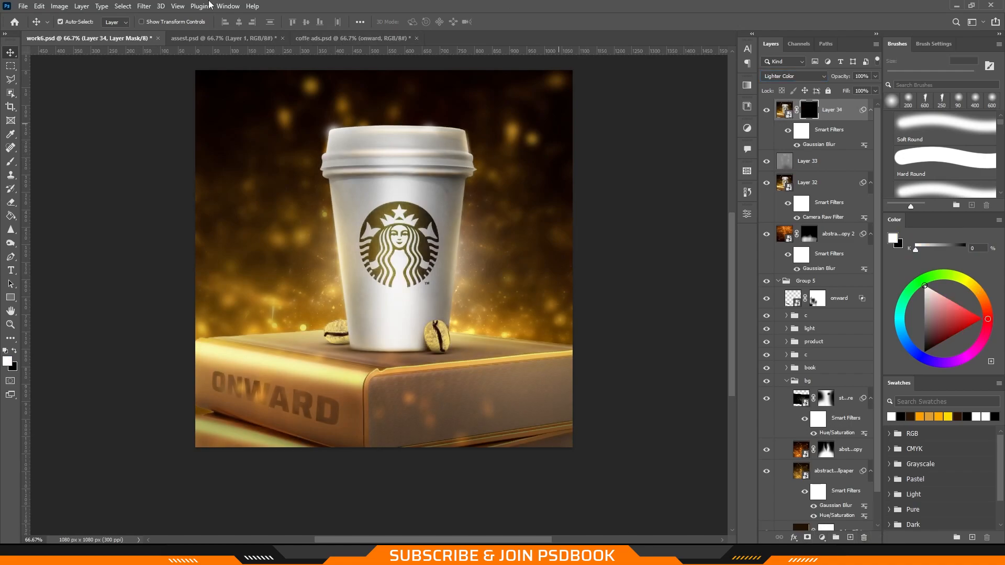
Set up a white 175 px Soft Round brush at 21% opacity to reveal the blurred glow on the layer's black mask
key(b)
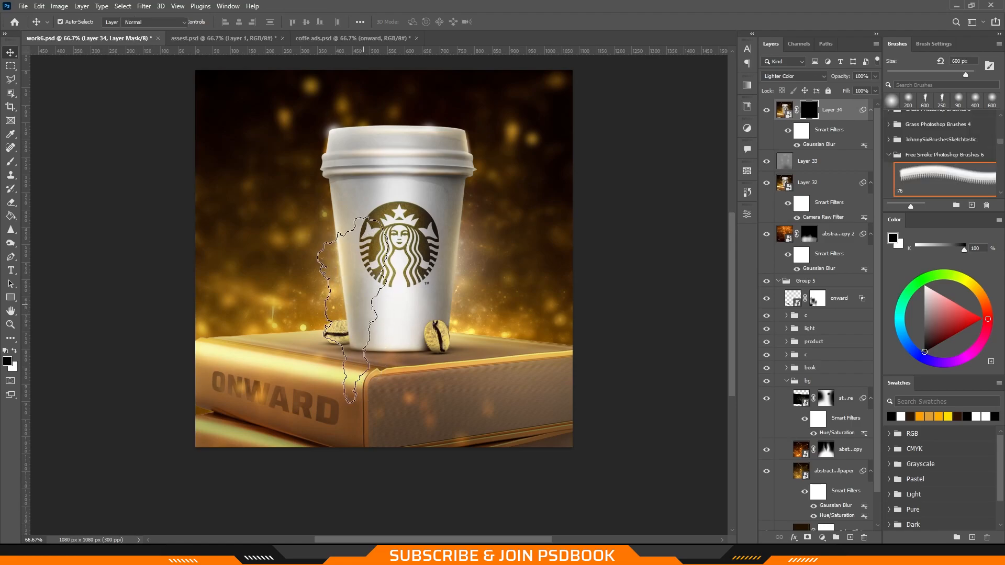
click(892, 103)
key(x)
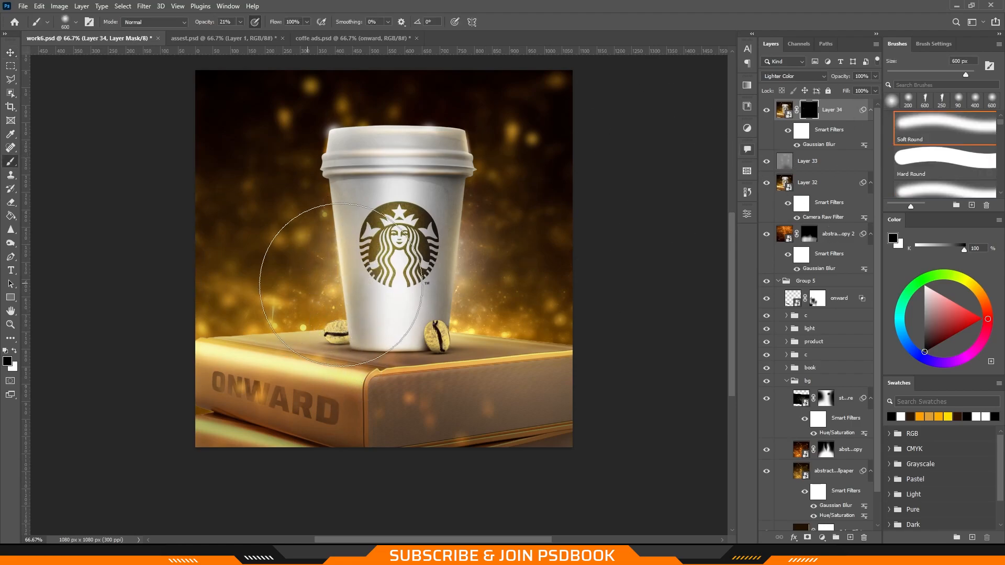
click(299, 287)
key(bracketleft)
key(bracketleft)
key(bracketleft)
key(bracketleft)
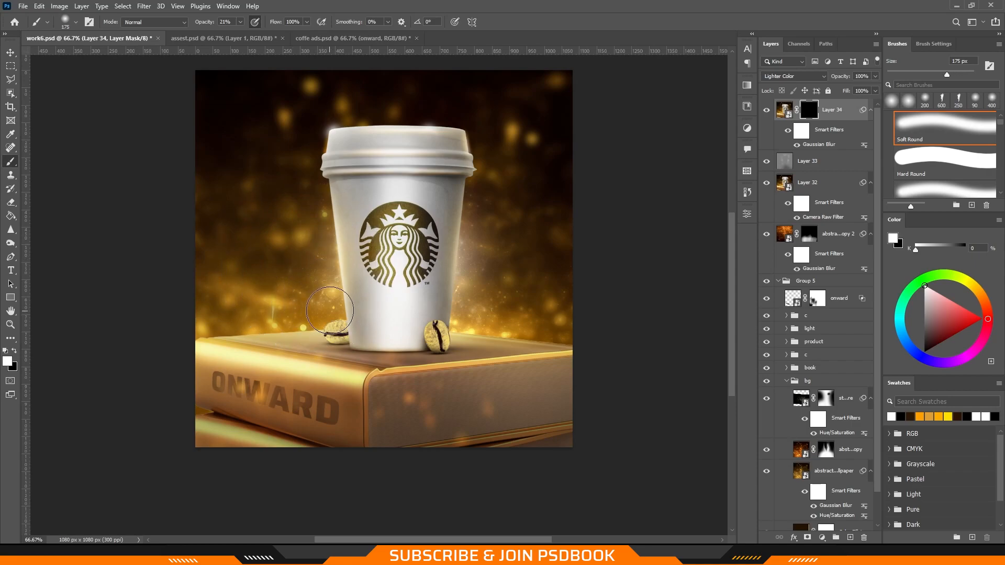